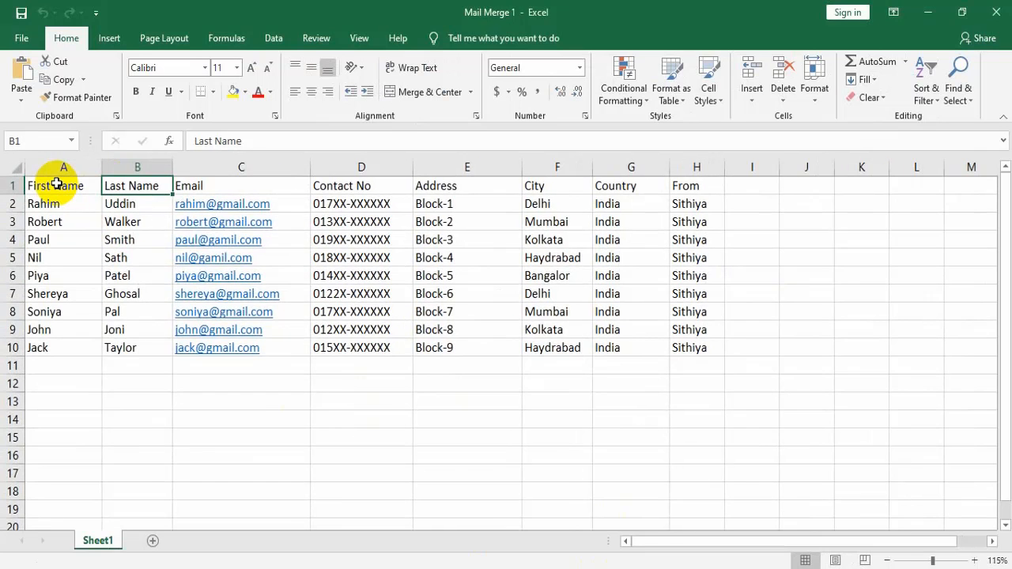
Step: Examine the column headings and recipient records in the Mail Merge 1 workbook
{"action": "scroll", "coordinate": [57, 183], "scroll_direction": "up", "scroll_amount": 4}
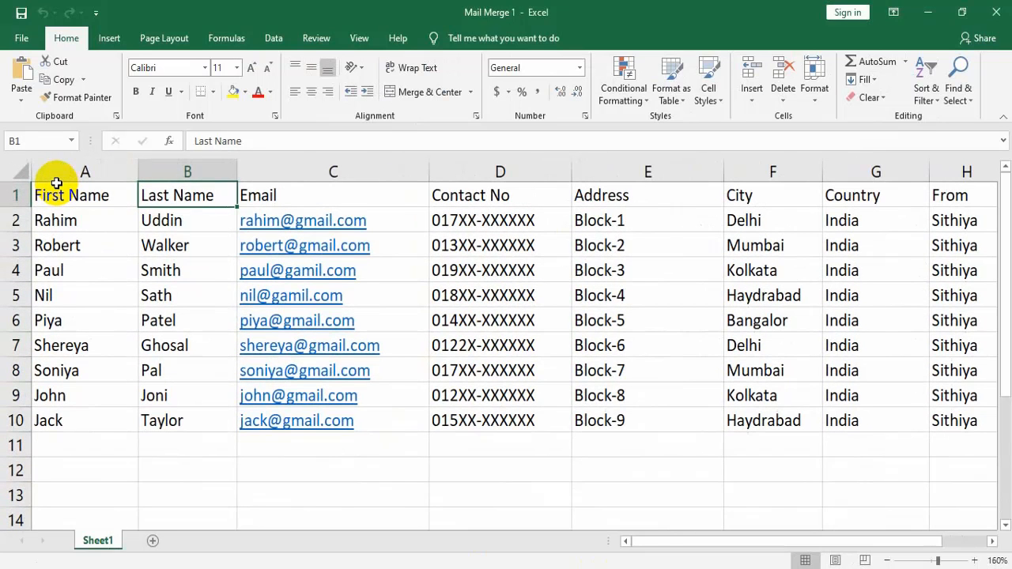
{"action": "left_click_drag", "start_coordinate": [81, 197], "coordinate": [935, 199]}
{"action": "left_click", "coordinate": [525, 449]}
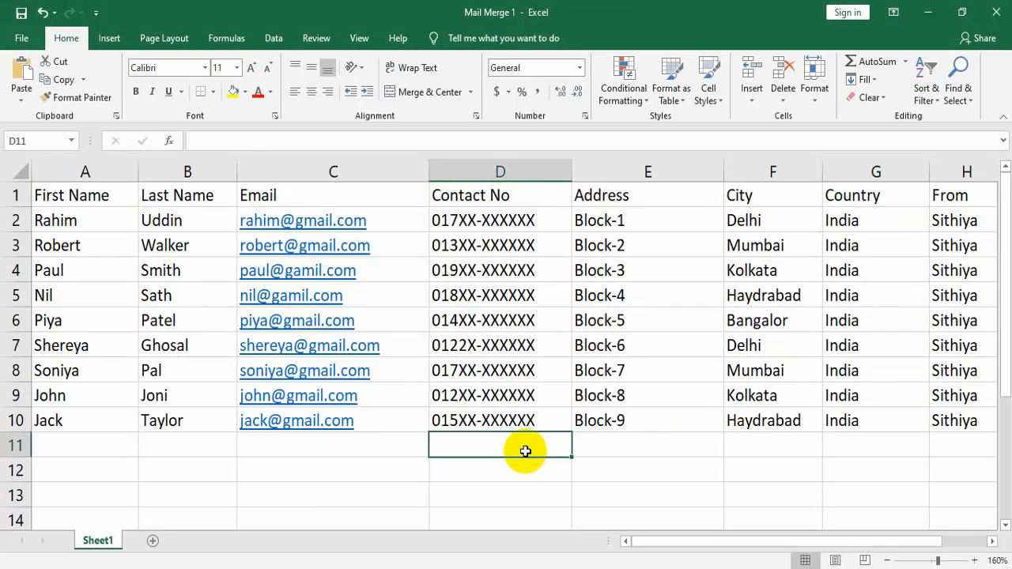
{"action": "scroll", "coordinate": [525, 451], "scroll_direction": "down", "scroll_amount": 2}
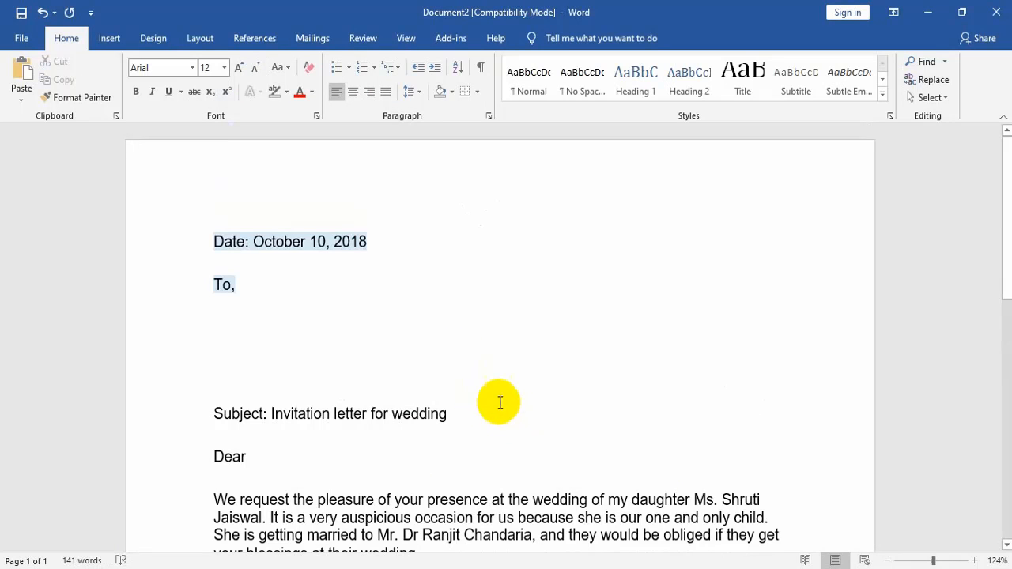
Step: Switch to Document2 in Word and read through the wedding invitation letter
{"action": "scroll", "coordinate": [435, 388], "scroll_direction": "down", "scroll_amount": 3}
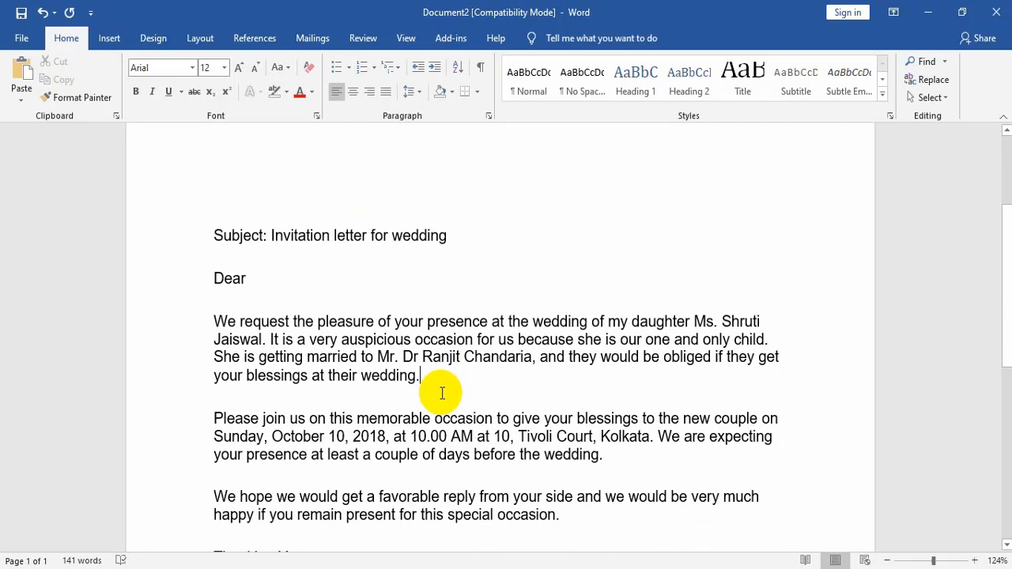
{"action": "scroll", "coordinate": [442, 393], "scroll_direction": "down", "scroll_amount": 3}
{"action": "scroll", "coordinate": [436, 391], "scroll_direction": "up", "scroll_amount": 2}
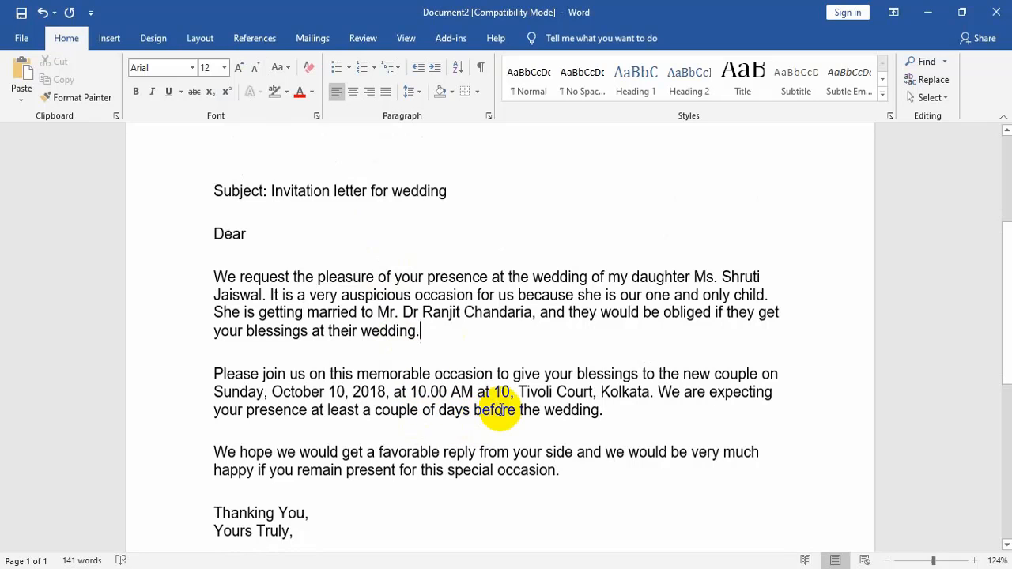
{"action": "scroll", "coordinate": [615, 434], "scroll_direction": "up", "scroll_amount": 3}
{"action": "scroll", "coordinate": [614, 434], "scroll_direction": "up", "scroll_amount": 2}
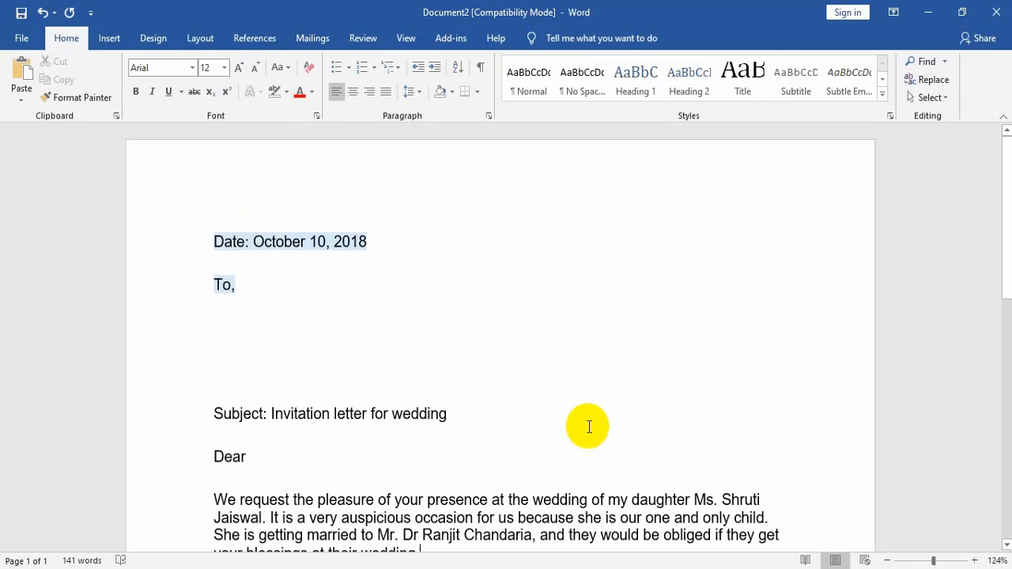
Step: With the insertion point on the blank line below "To,", start the Step-by-Step Mail Merge Wizard for letters using the current document
{"action": "left_click", "coordinate": [231, 324]}
{"action": "scroll", "coordinate": [387, 373], "scroll_direction": "down", "scroll_amount": 3}
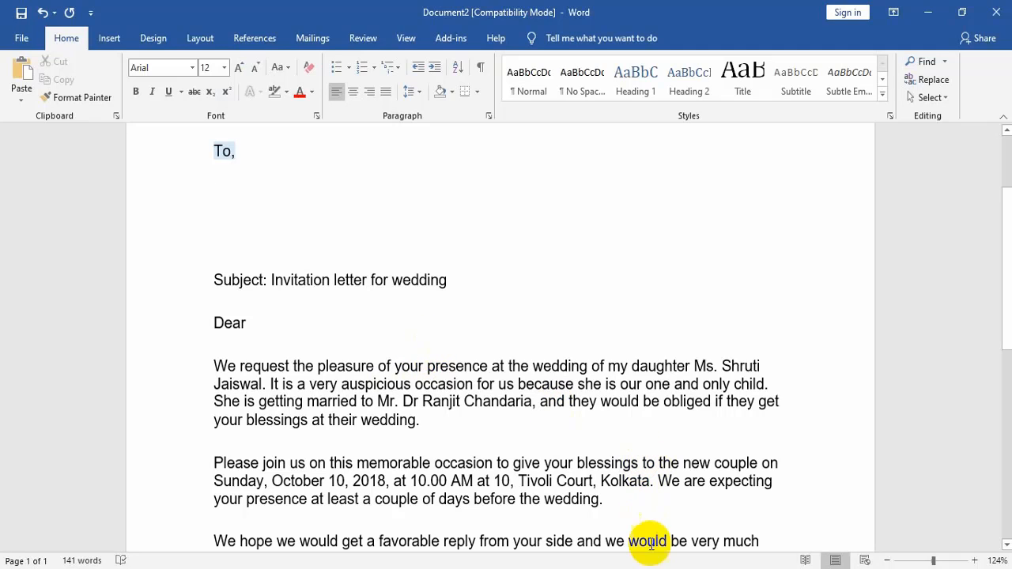
{"action": "left_click", "coordinate": [221, 191]}
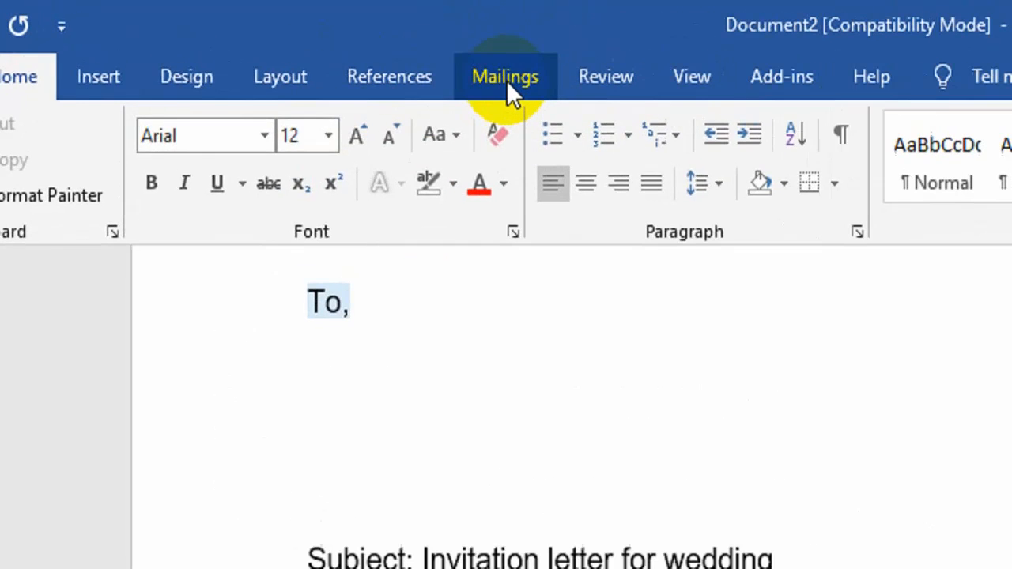
{"action": "left_click", "coordinate": [313, 40]}
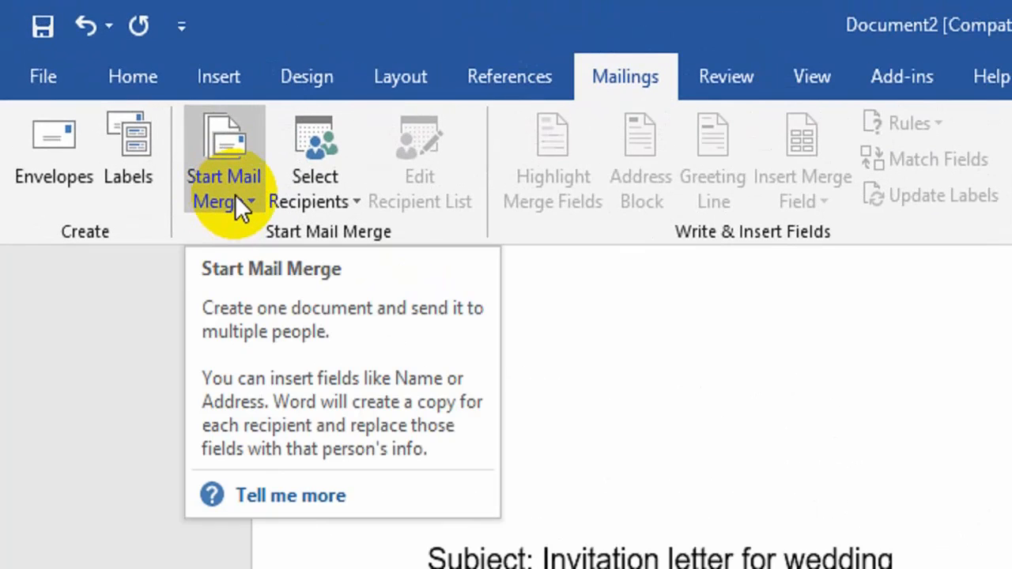
{"action": "left_click", "coordinate": [235, 195]}
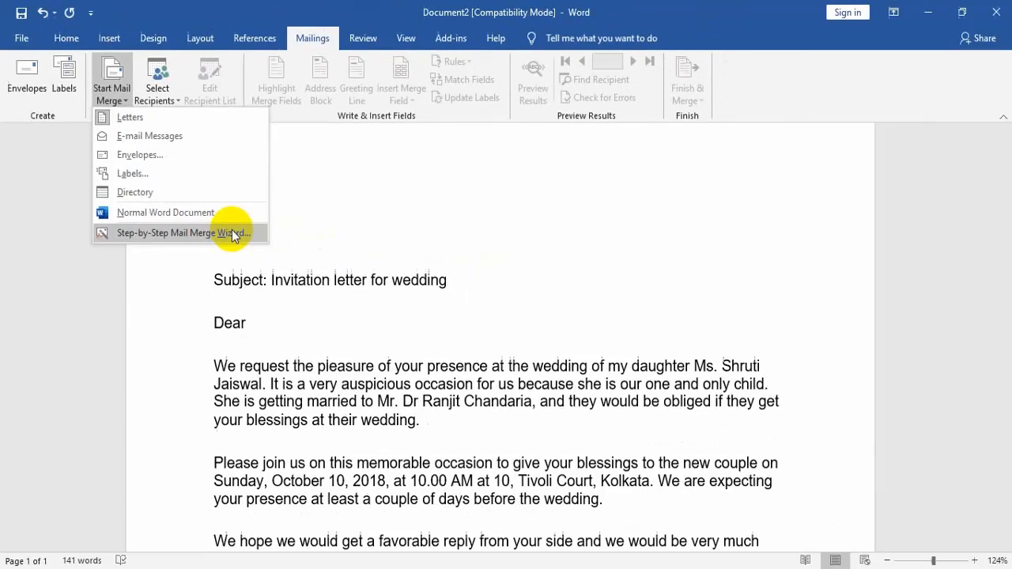
{"action": "left_click", "coordinate": [463, 292]}
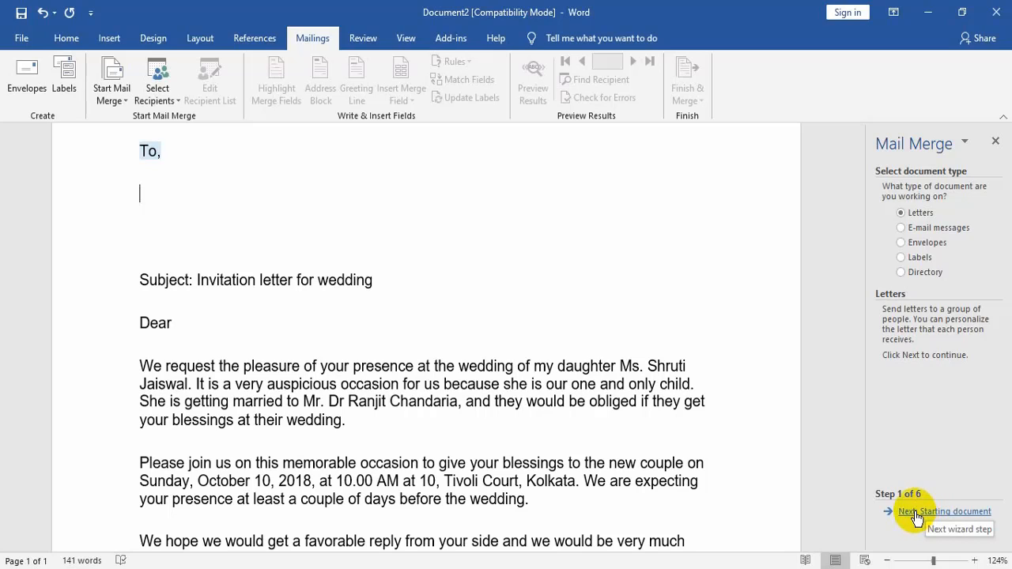
{"action": "left_click", "coordinate": [917, 514]}
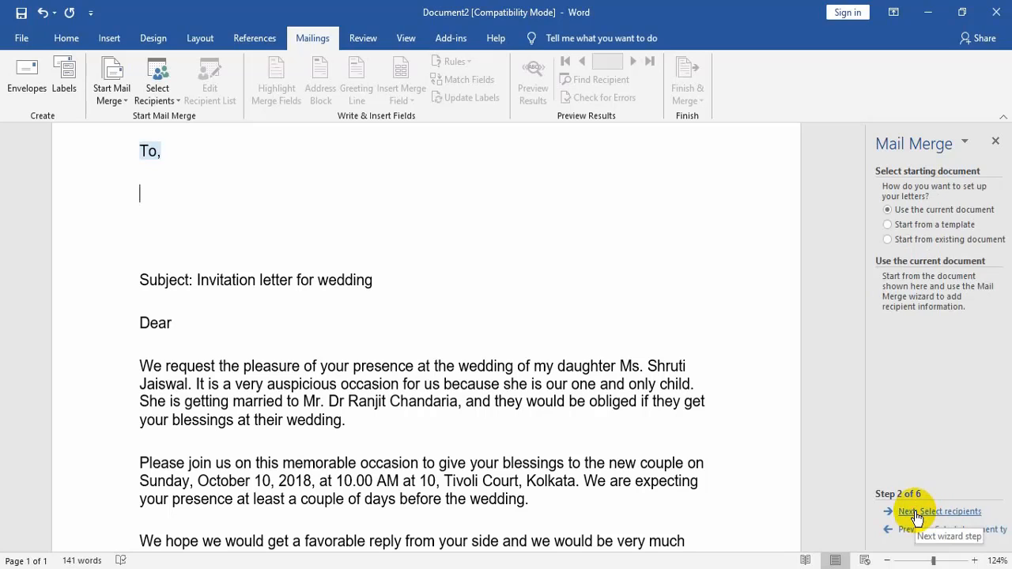
{"action": "left_click", "coordinate": [917, 514]}
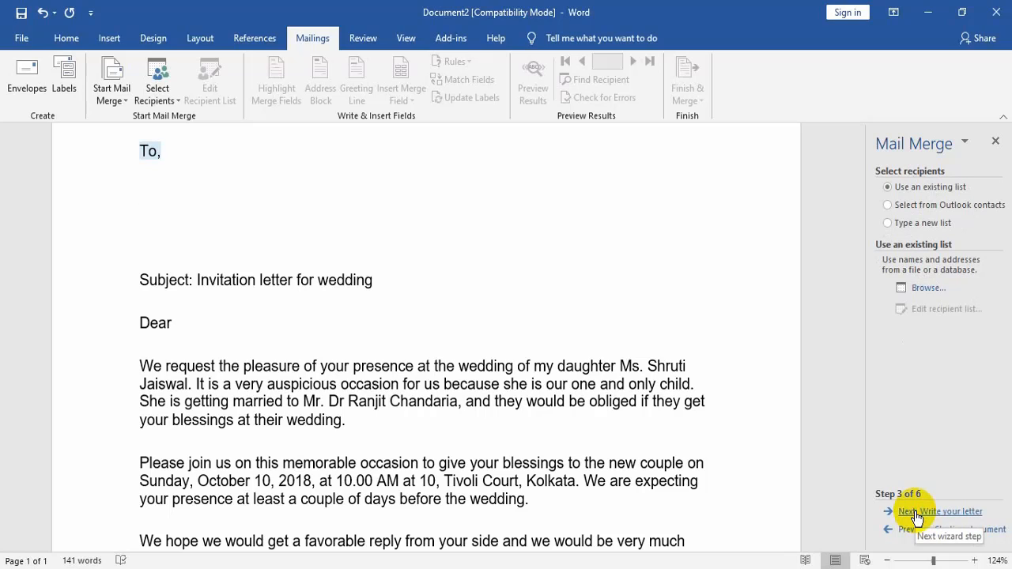
Step: Use the existing list in the Mail Merge 1 workbook on the Desktop as data source, choosing table Sheet1$ with column headers
{"action": "left_click", "coordinate": [931, 290]}
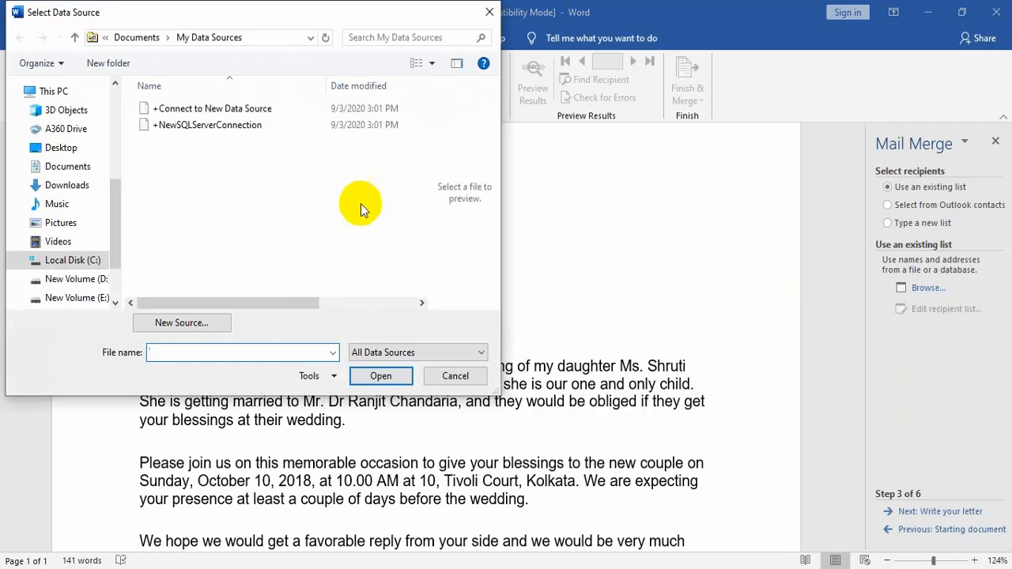
{"action": "left_click", "coordinate": [63, 148]}
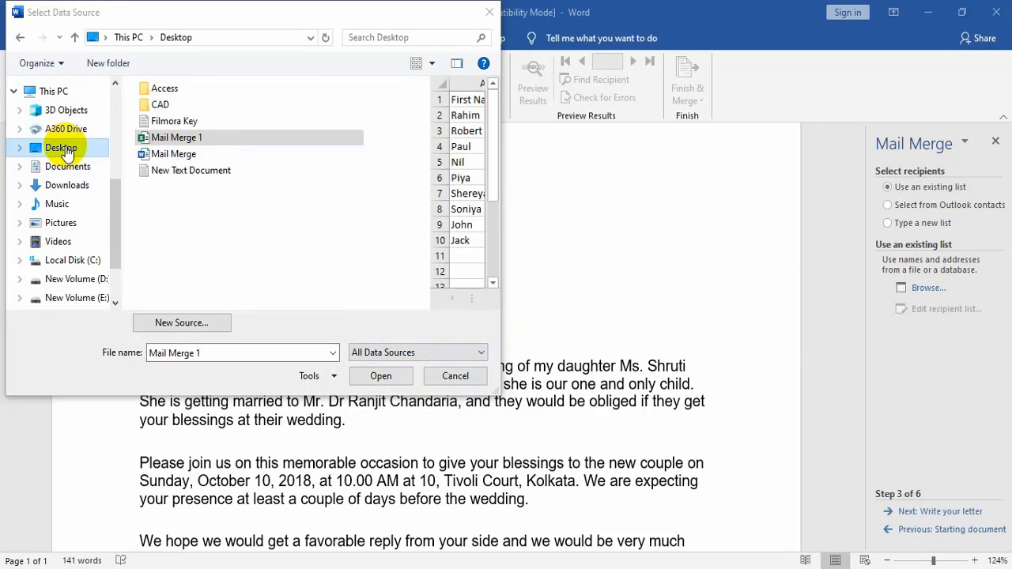
{"action": "left_click", "coordinate": [171, 139]}
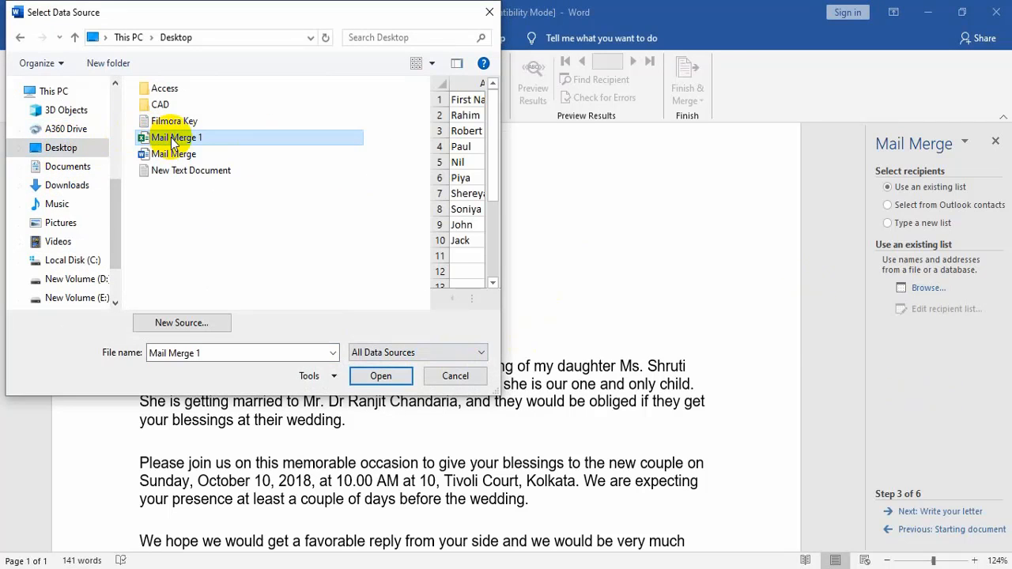
{"action": "left_click", "coordinate": [382, 377]}
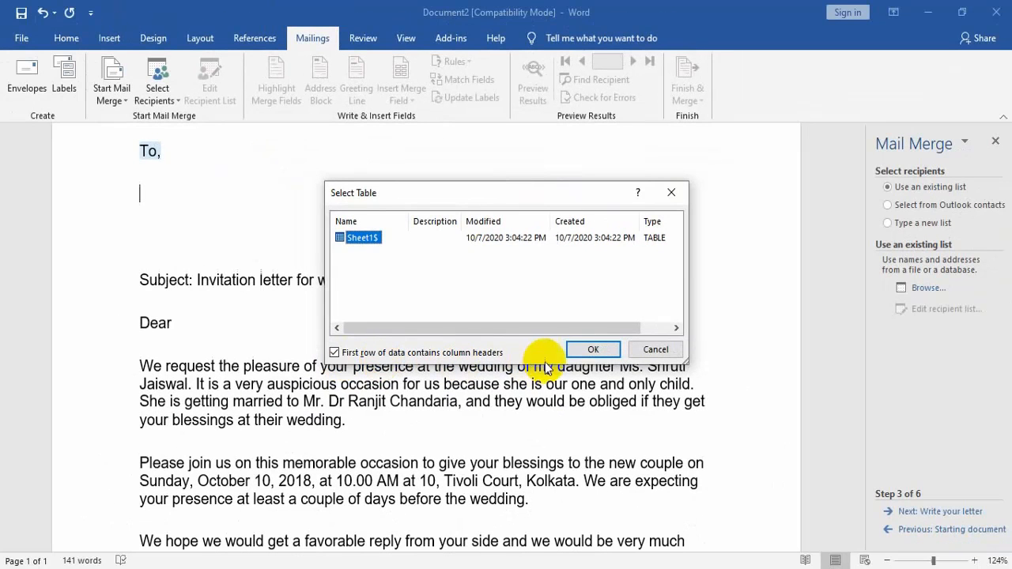
{"action": "left_click", "coordinate": [597, 355]}
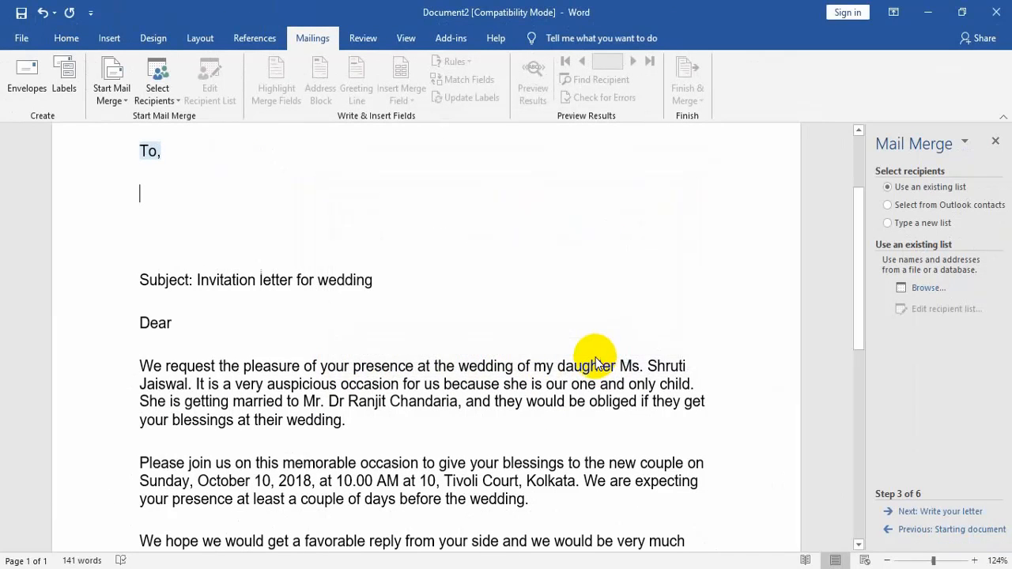
Step: Exclude the third and seventh recipients from the merge list, check the remaining columns and accept the list
{"action": "scroll", "coordinate": [399, 247], "scroll_direction": "down", "scroll_amount": 1}
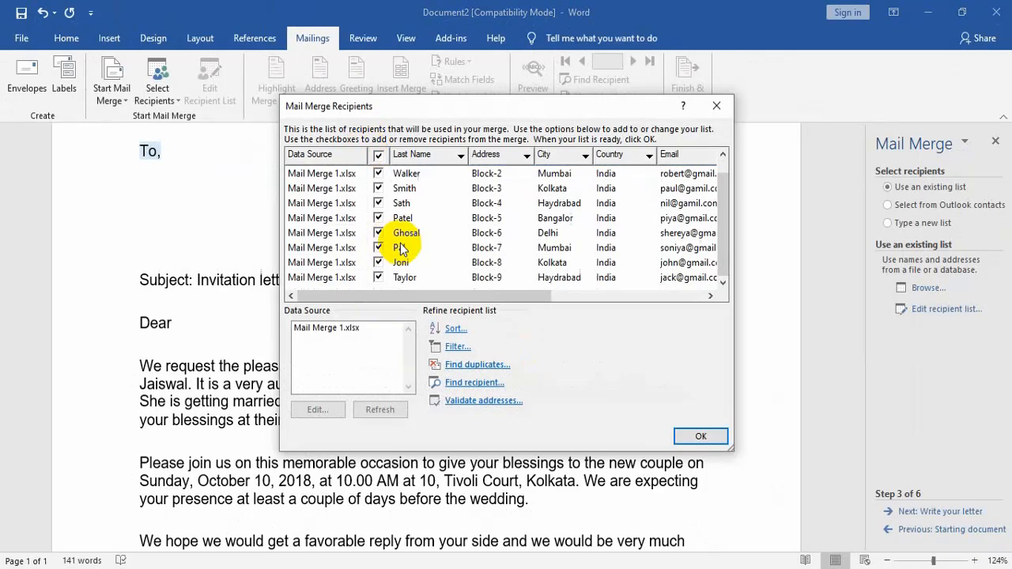
{"action": "scroll", "coordinate": [402, 249], "scroll_direction": "up", "scroll_amount": 1}
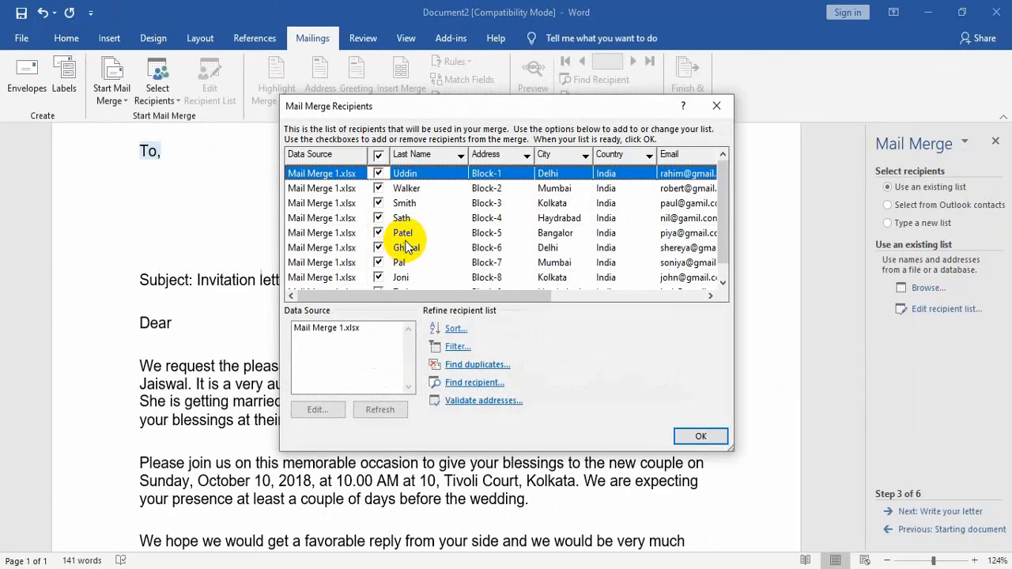
{"action": "scroll", "coordinate": [405, 248], "scroll_direction": "down", "scroll_amount": 1}
{"action": "scroll", "coordinate": [406, 247], "scroll_direction": "up", "scroll_amount": 1}
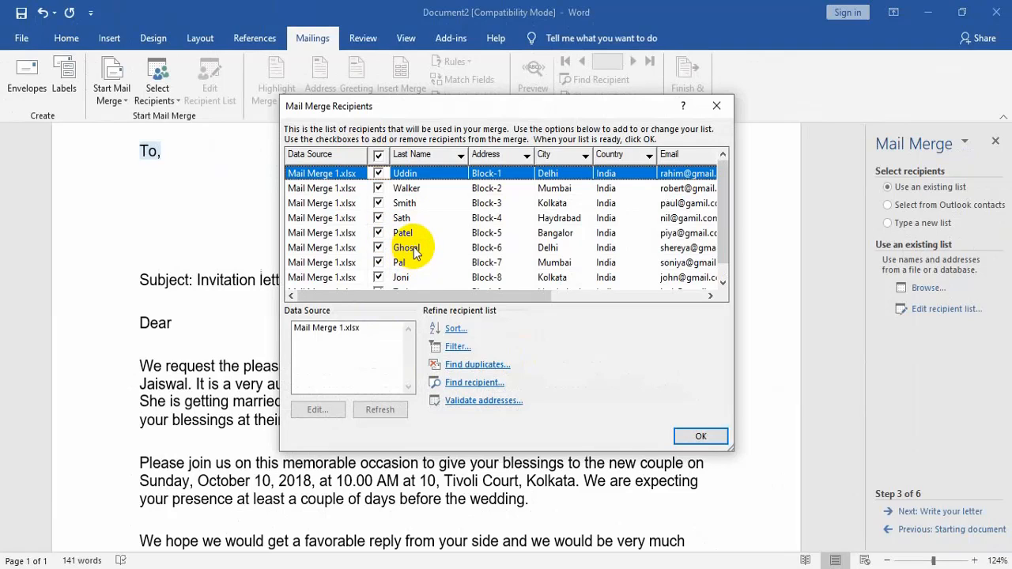
{"action": "left_click", "coordinate": [378, 204]}
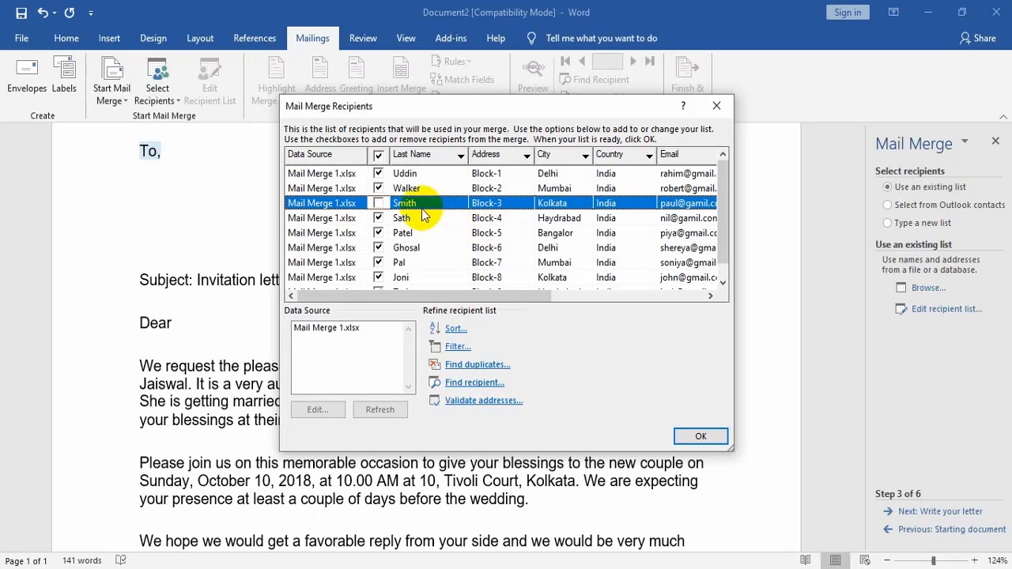
{"action": "scroll", "coordinate": [415, 229], "scroll_direction": "down", "scroll_amount": 1}
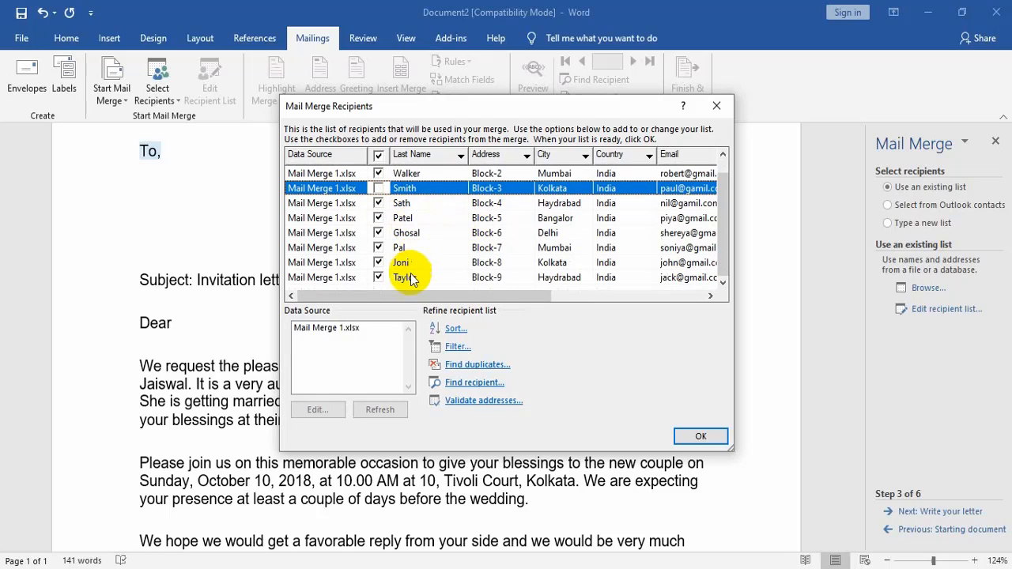
{"action": "left_click", "coordinate": [379, 248]}
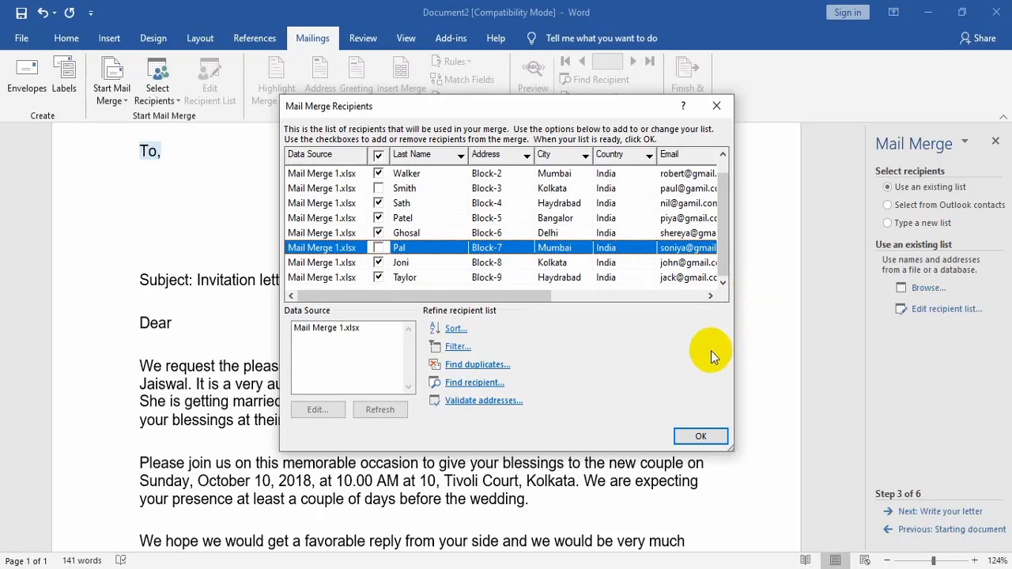
{"action": "left_click", "coordinate": [711, 296]}
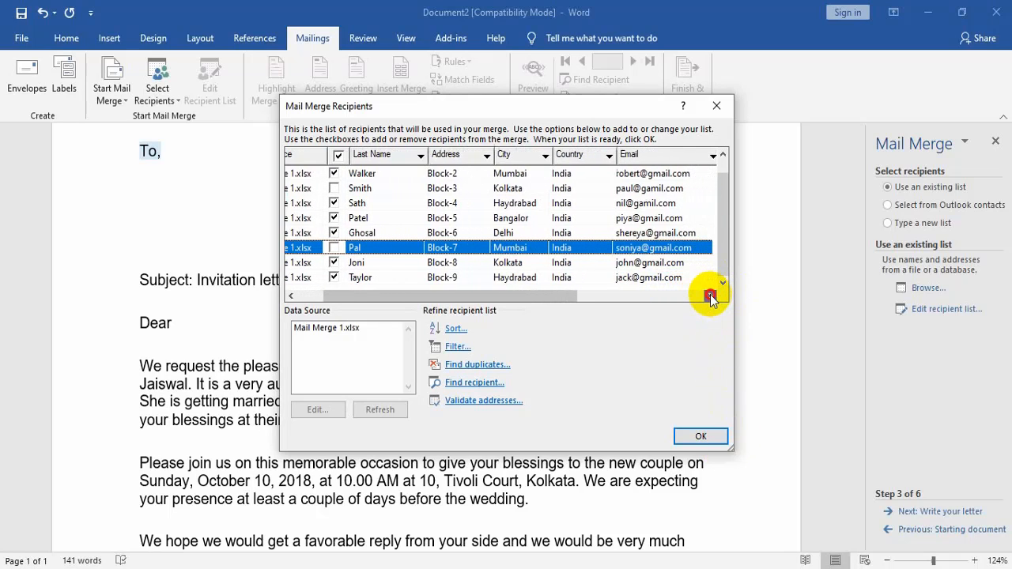
{"action": "left_click", "coordinate": [711, 296]}
{"action": "left_click", "coordinate": [711, 296]}
{"action": "left_click", "coordinate": [711, 295]}
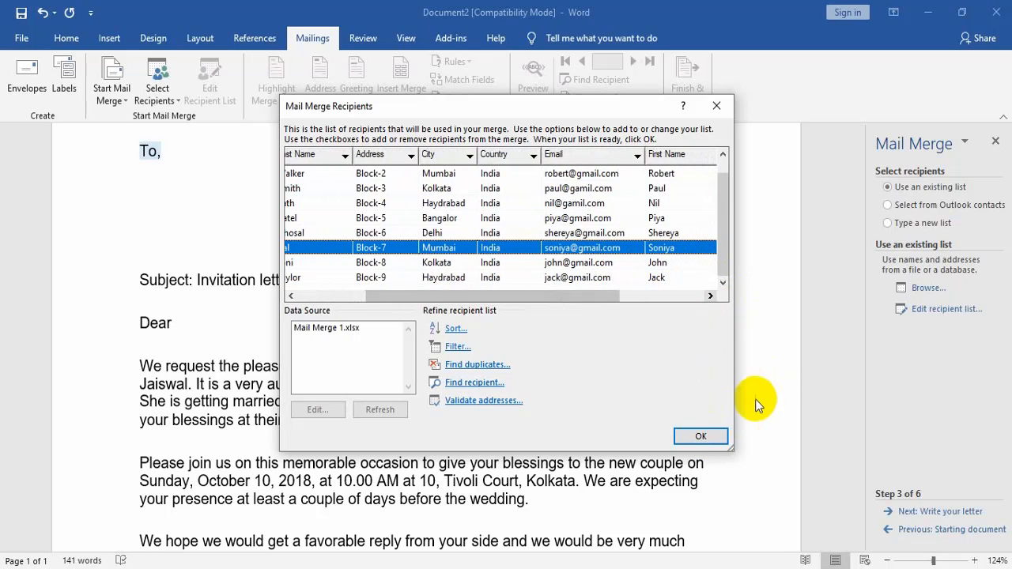
{"action": "left_click", "coordinate": [706, 438]}
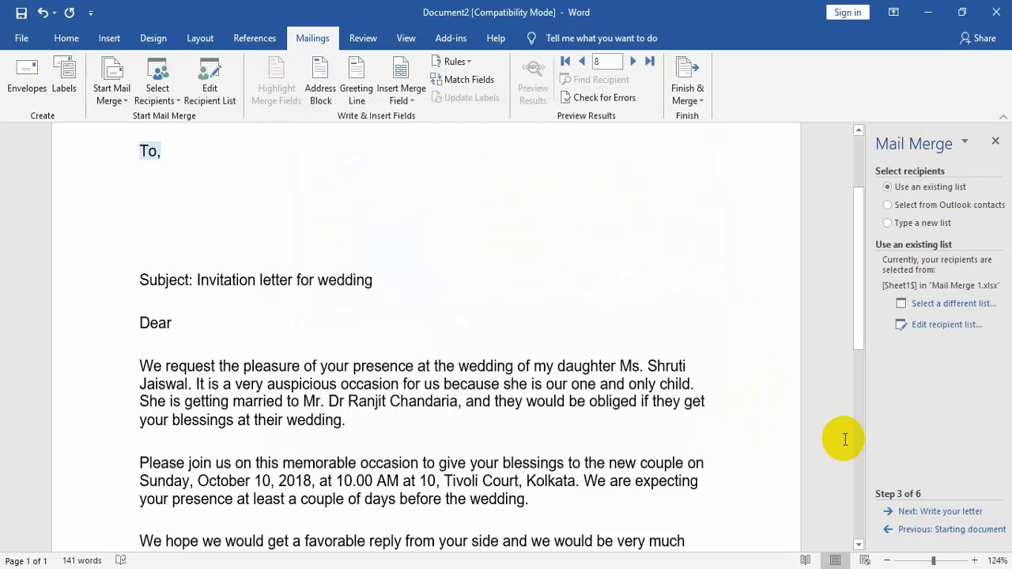
Step: Advance to writing the letter and insert the First Name and Last Name merge fields on the line below "To,"
{"action": "left_click", "coordinate": [934, 512]}
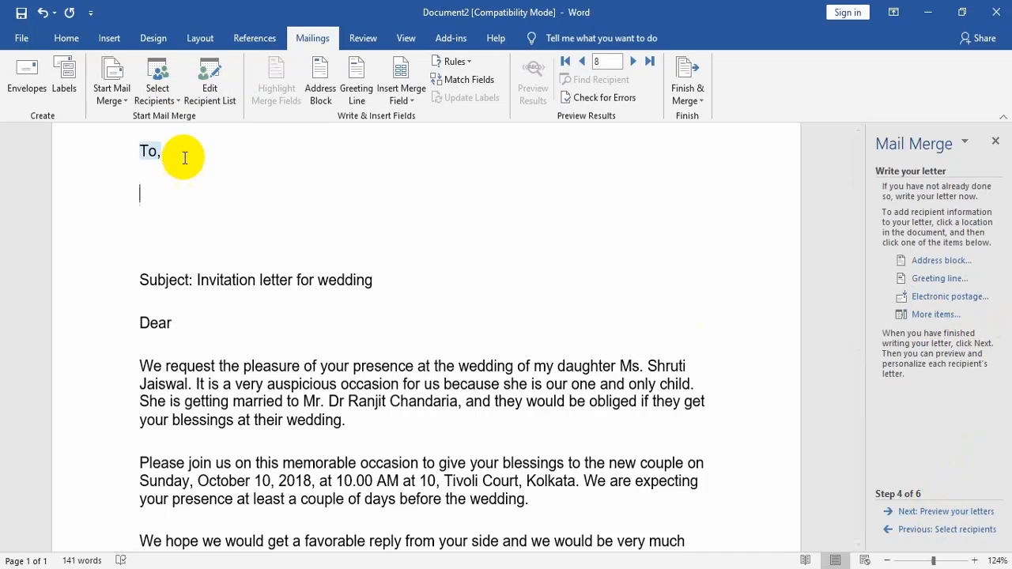
{"action": "scroll", "coordinate": [188, 181], "scroll_direction": "up", "scroll_amount": 1}
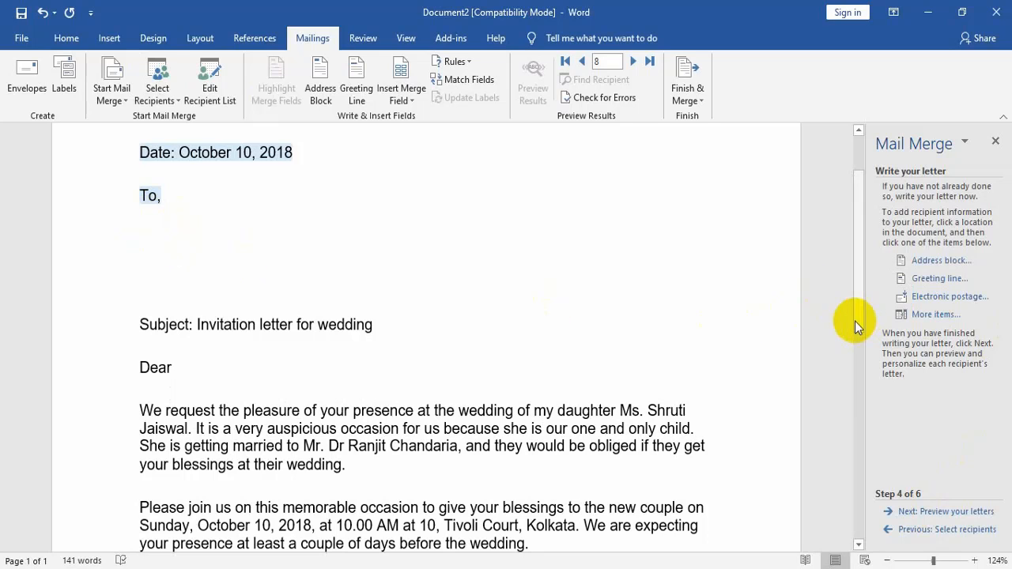
{"action": "left_click", "coordinate": [933, 315]}
{"action": "left_click_drag", "start_coordinate": [492, 152], "coordinate": [489, 128]}
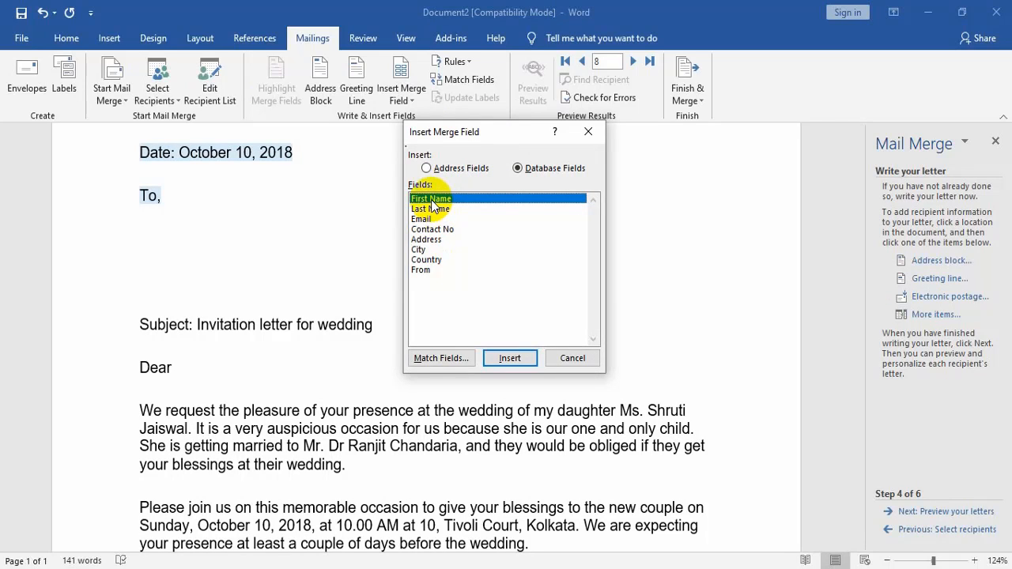
{"action": "left_click", "coordinate": [510, 359]}
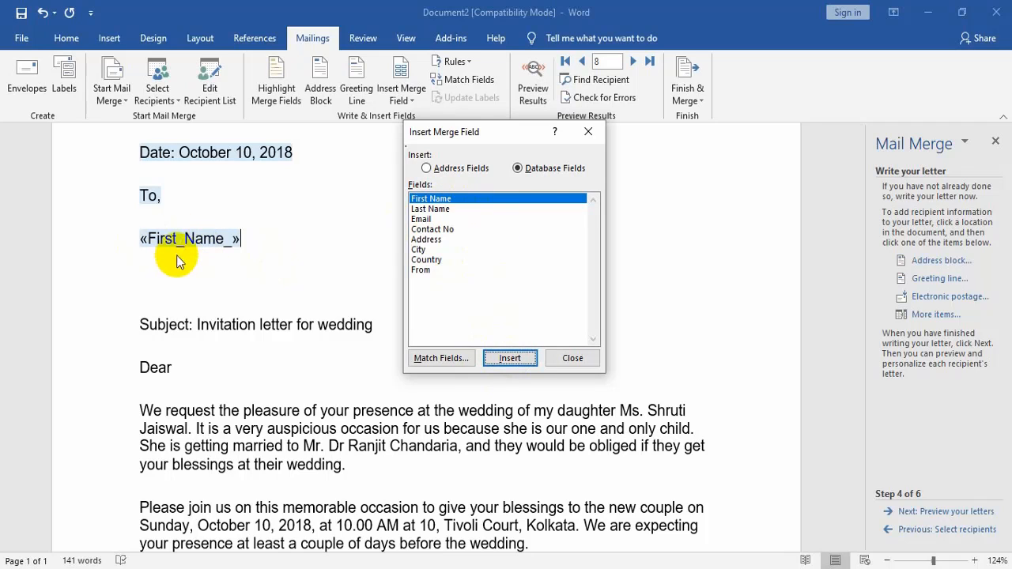
{"action": "left_click", "coordinate": [424, 209]}
{"action": "left_click", "coordinate": [508, 358]}
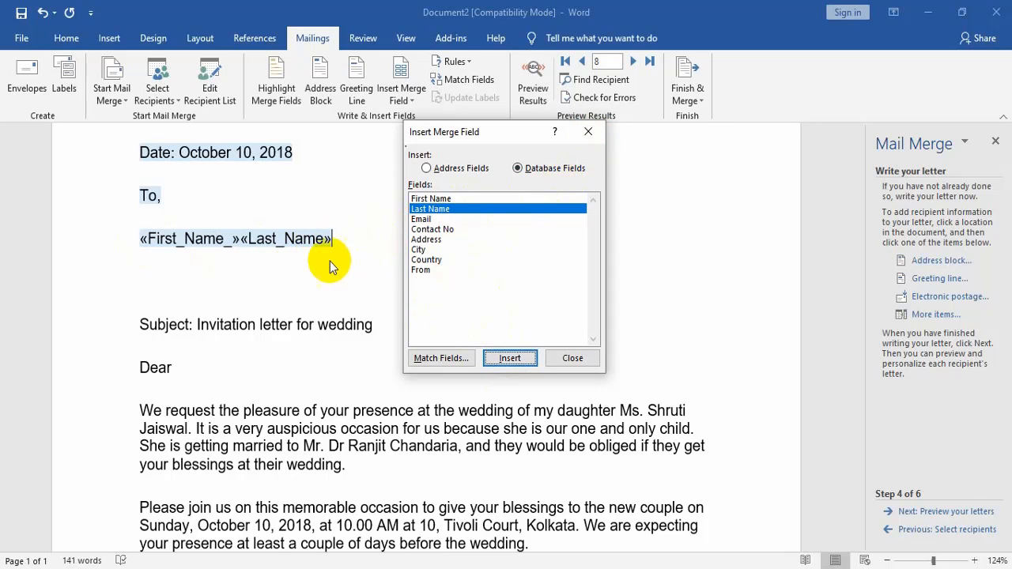
{"action": "left_click", "coordinate": [588, 132]}
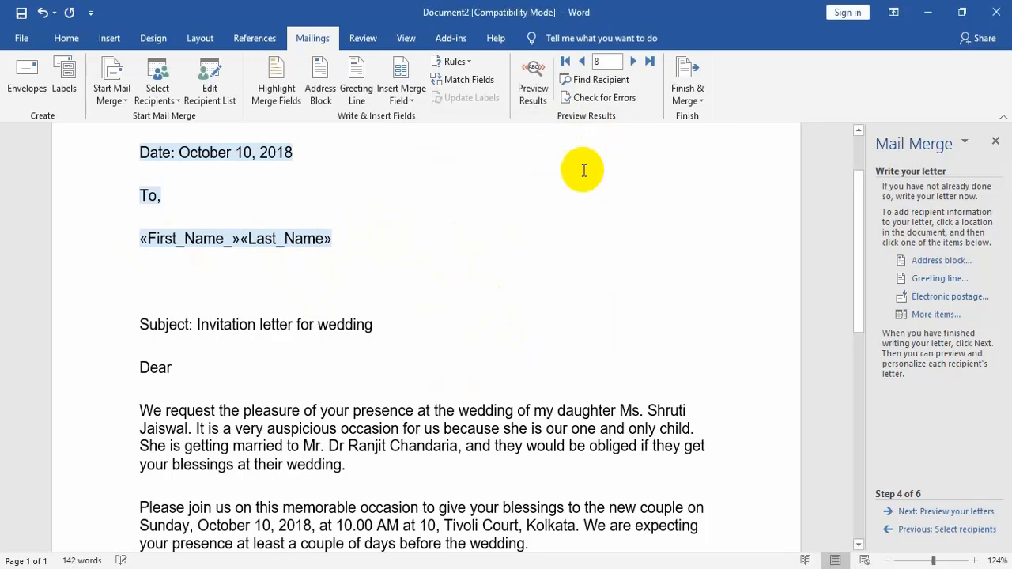
Step: Insert the Email merge field on a new line below the First Name and Last Name fields
{"action": "key", "text": "Return"}
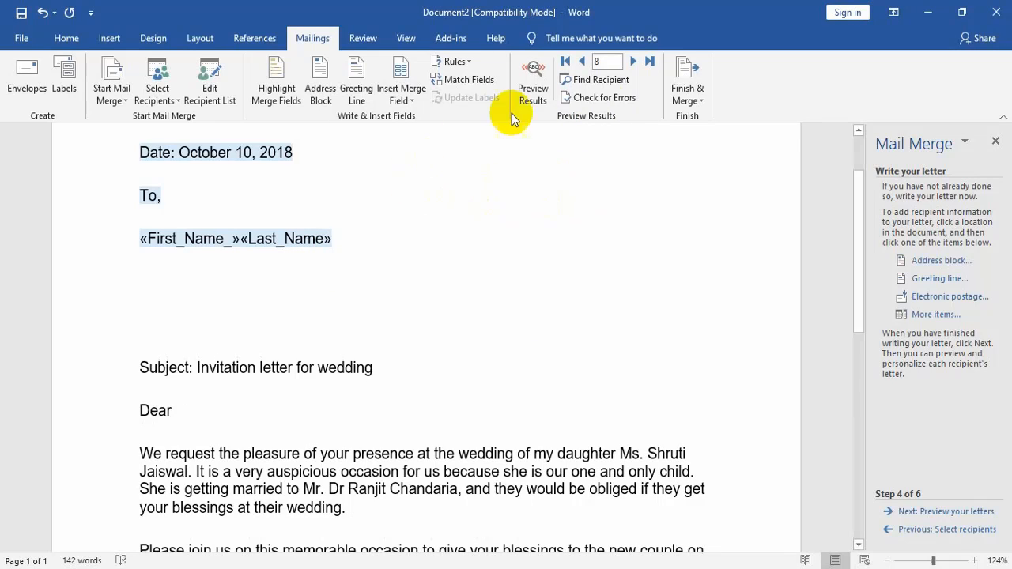
{"action": "left_click", "coordinate": [926, 316]}
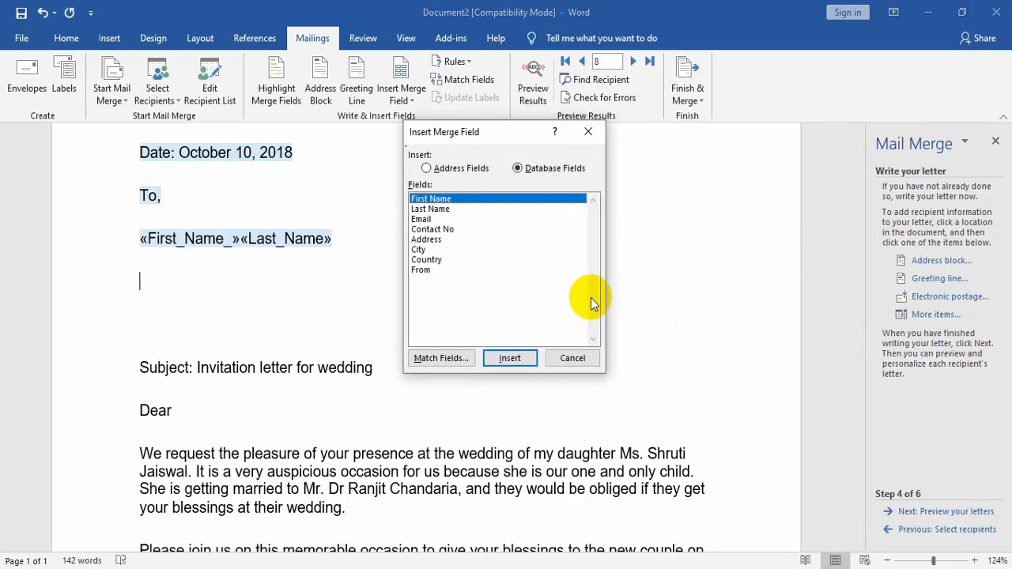
{"action": "left_click", "coordinate": [427, 220]}
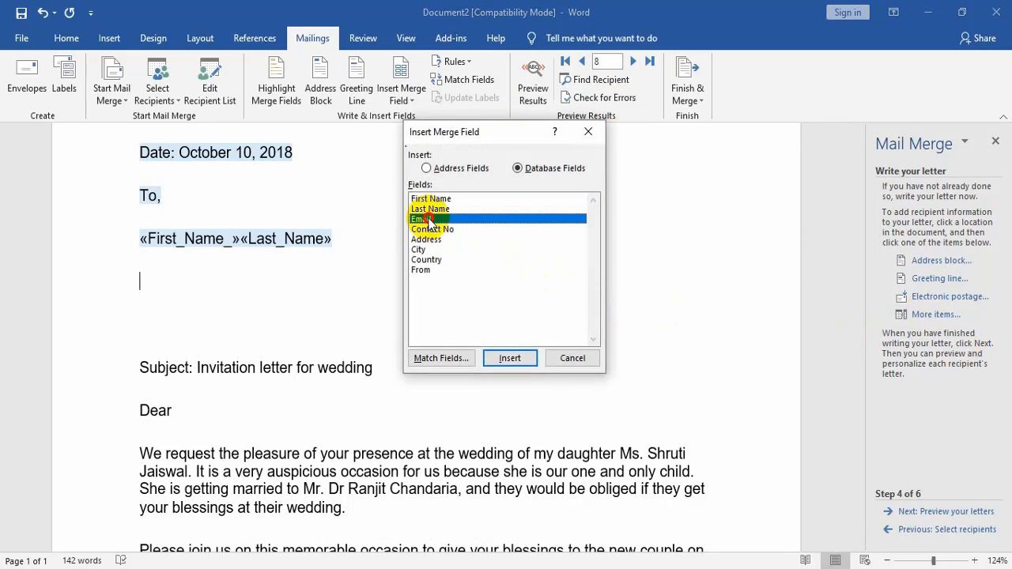
{"action": "left_click", "coordinate": [511, 358]}
{"action": "left_click", "coordinate": [573, 358]}
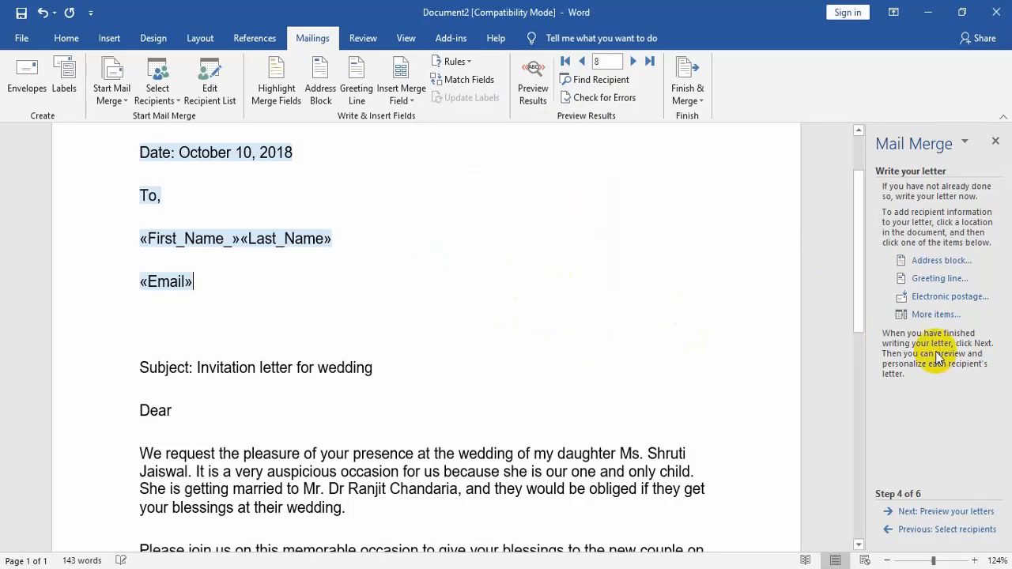
Step: Insert the Address, City and Country merge fields side by side on a new line below the Email field
{"action": "key", "text": "Return"}
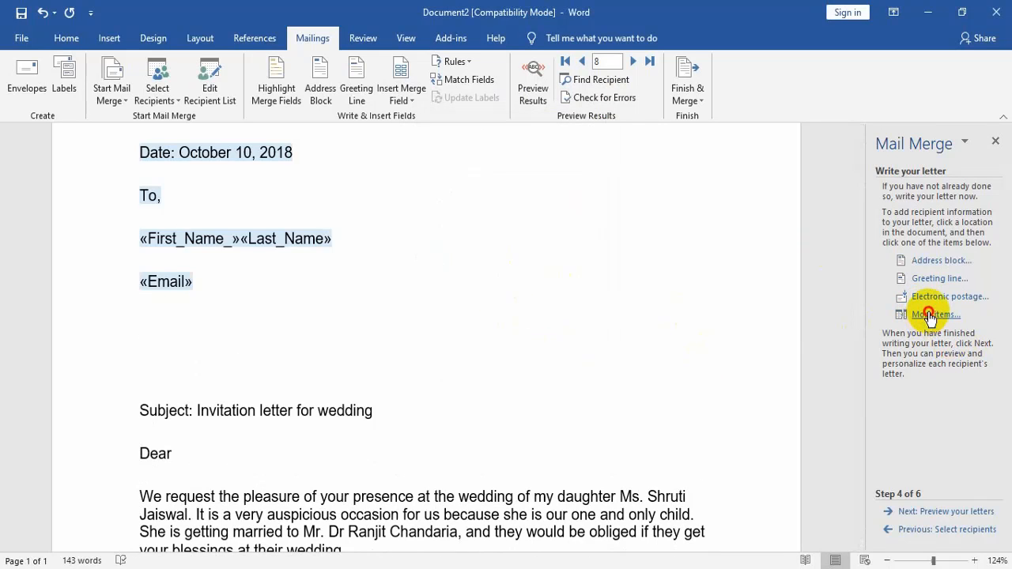
{"action": "left_click", "coordinate": [929, 316]}
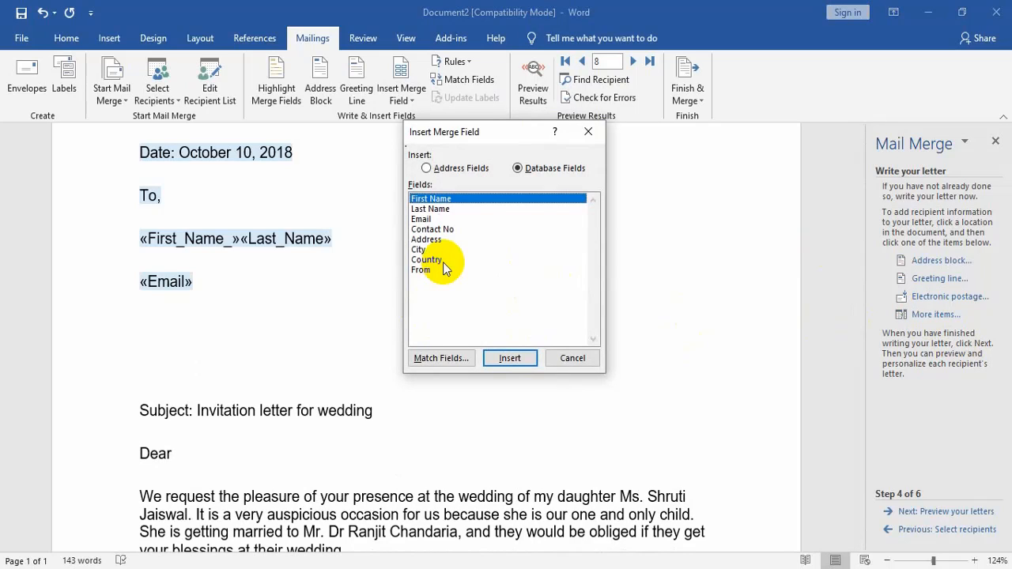
{"action": "left_click", "coordinate": [437, 239]}
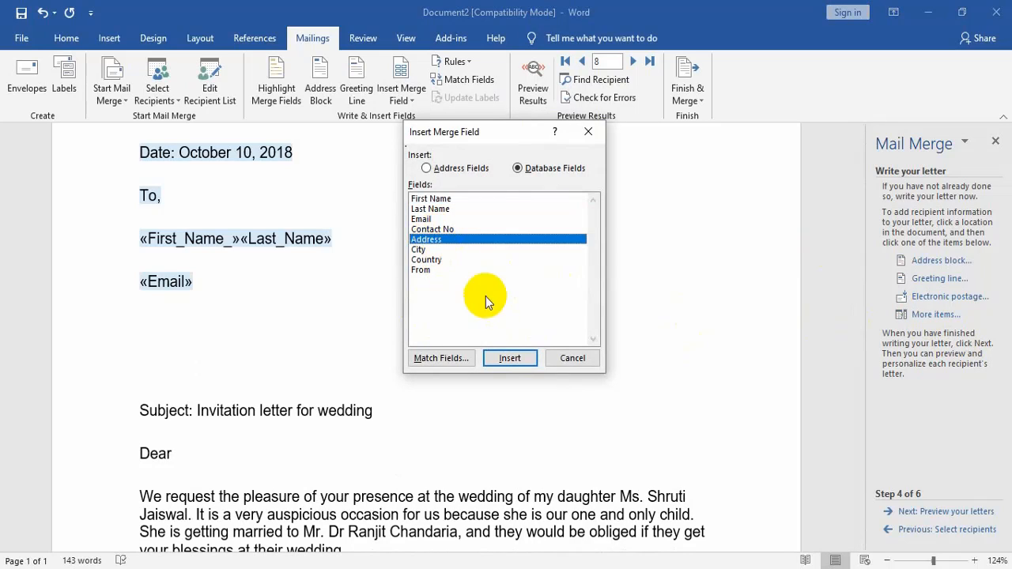
{"action": "left_click", "coordinate": [513, 360]}
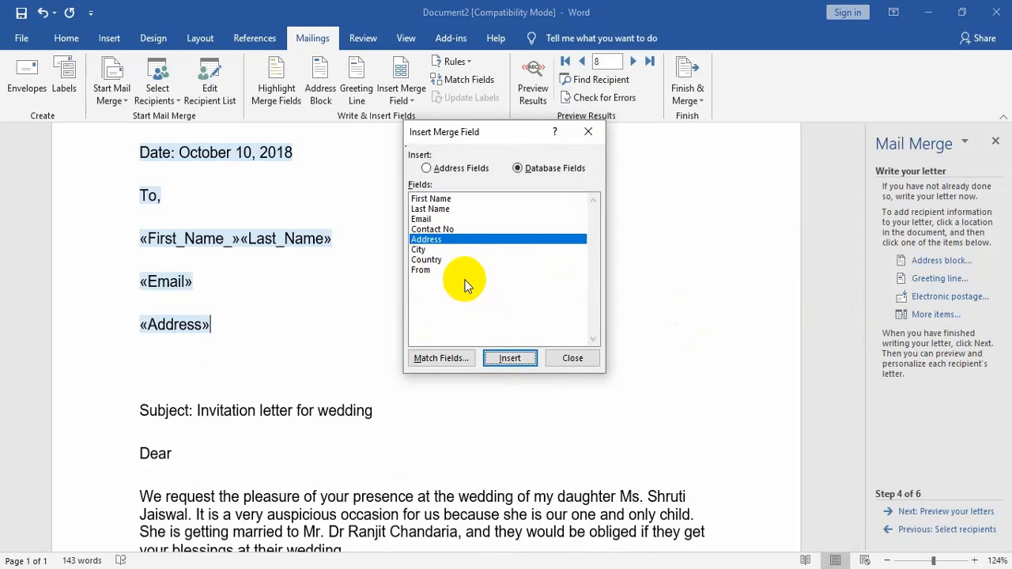
{"action": "left_click", "coordinate": [450, 250]}
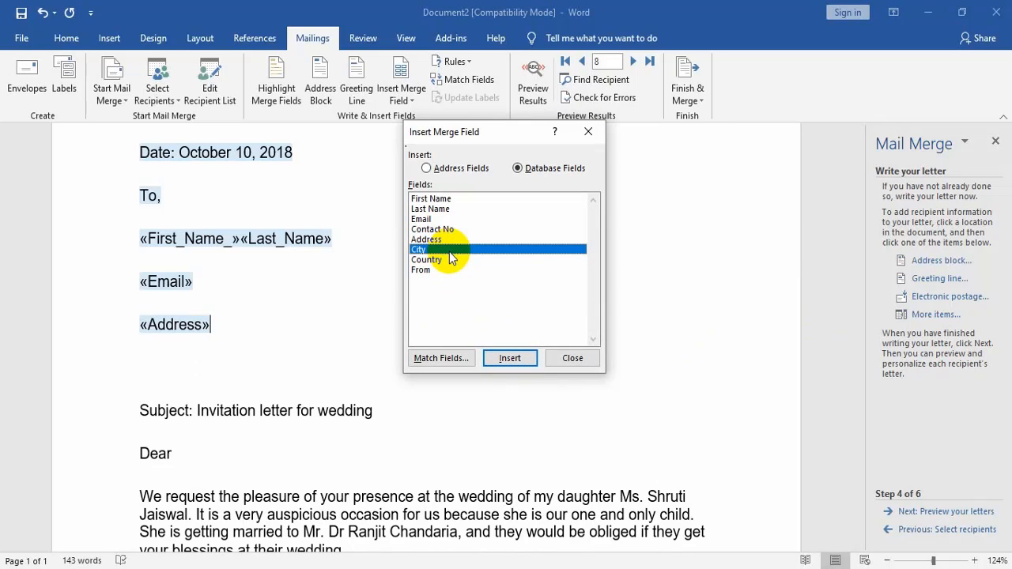
{"action": "left_click", "coordinate": [510, 358]}
{"action": "left_click", "coordinate": [437, 260]}
{"action": "left_click", "coordinate": [505, 357]}
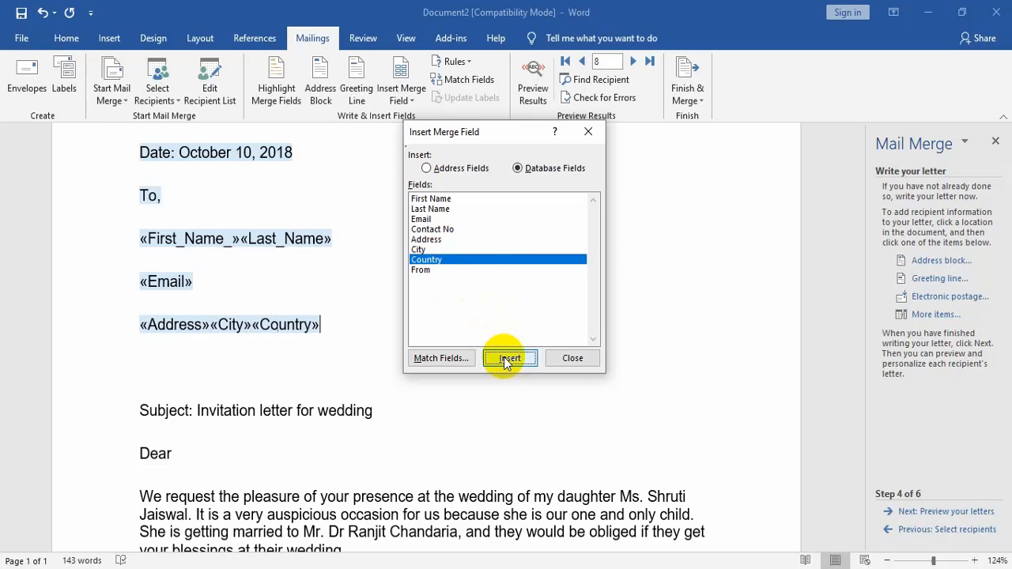
{"action": "left_click", "coordinate": [578, 359]}
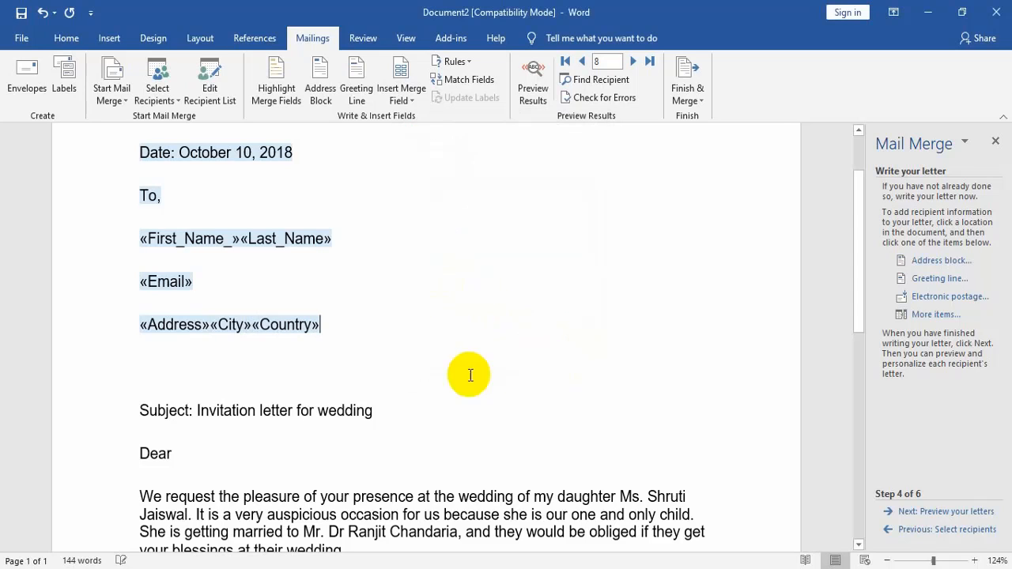
Step: Separate the Address, City and Country merge fields with a comma and a space each
{"action": "left_click", "coordinate": [210, 321]}
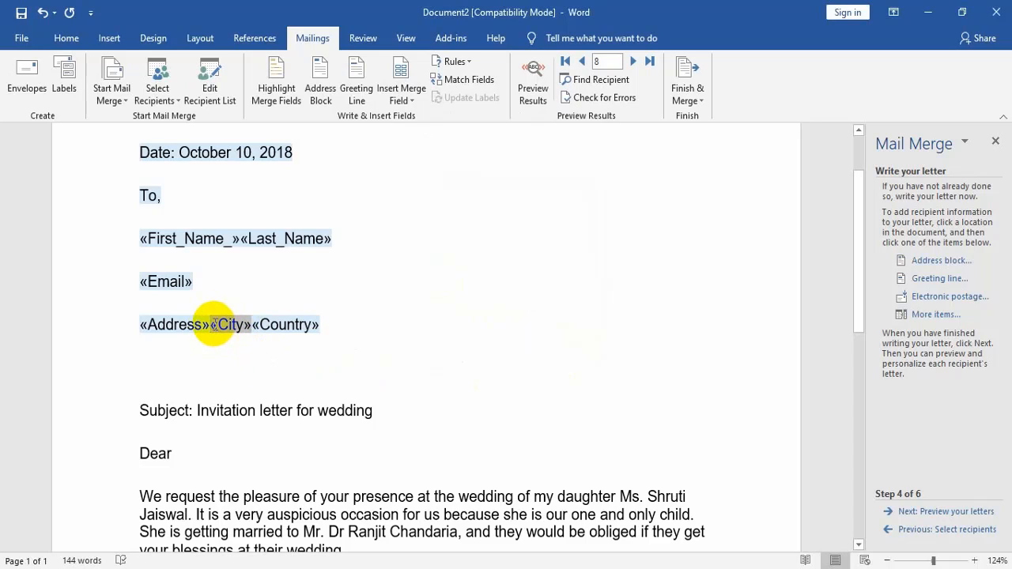
{"action": "type", "text": ","}
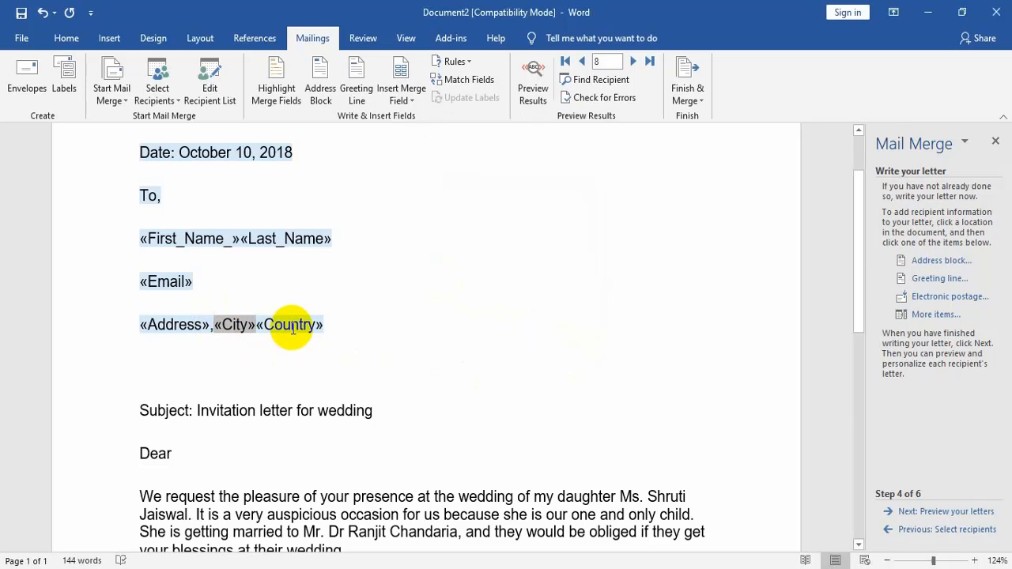
{"action": "left_click", "coordinate": [255, 324]}
{"action": "type", "text": ","}
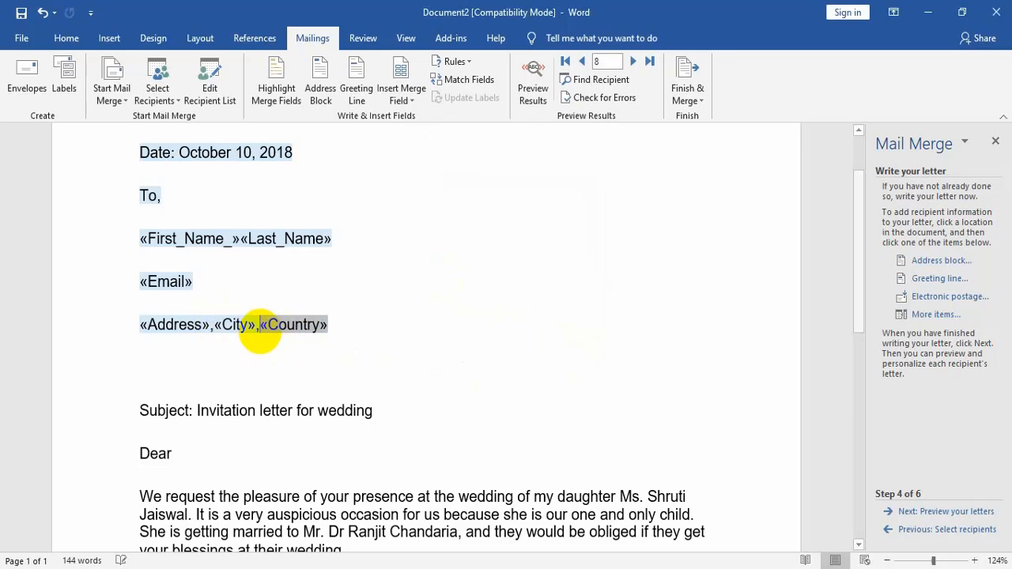
{"action": "left_click", "coordinate": [217, 325]}
{"action": "left_click", "coordinate": [265, 325]}
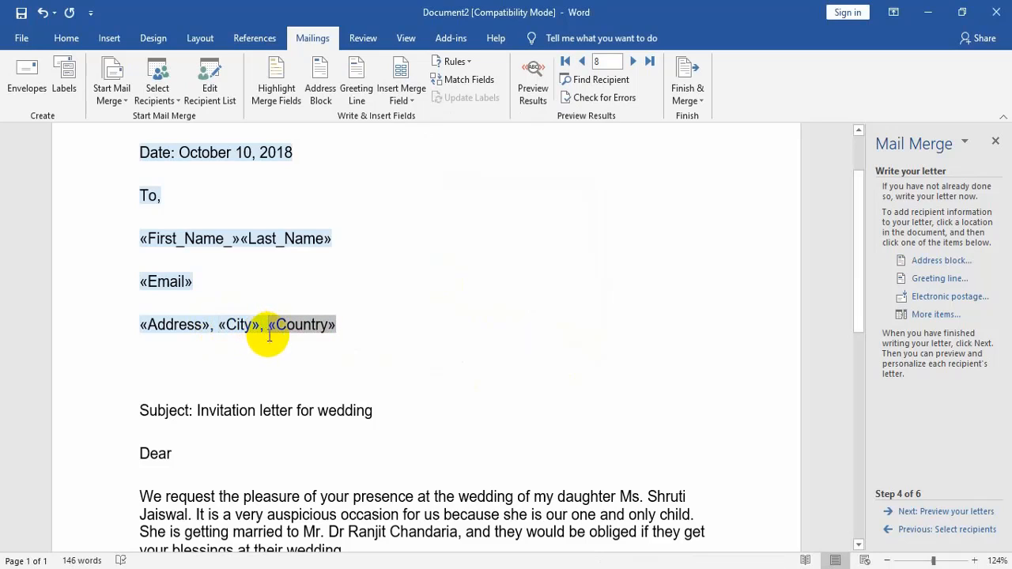
{"action": "left_click_drag", "start_coordinate": [269, 327], "coordinate": [333, 340]}
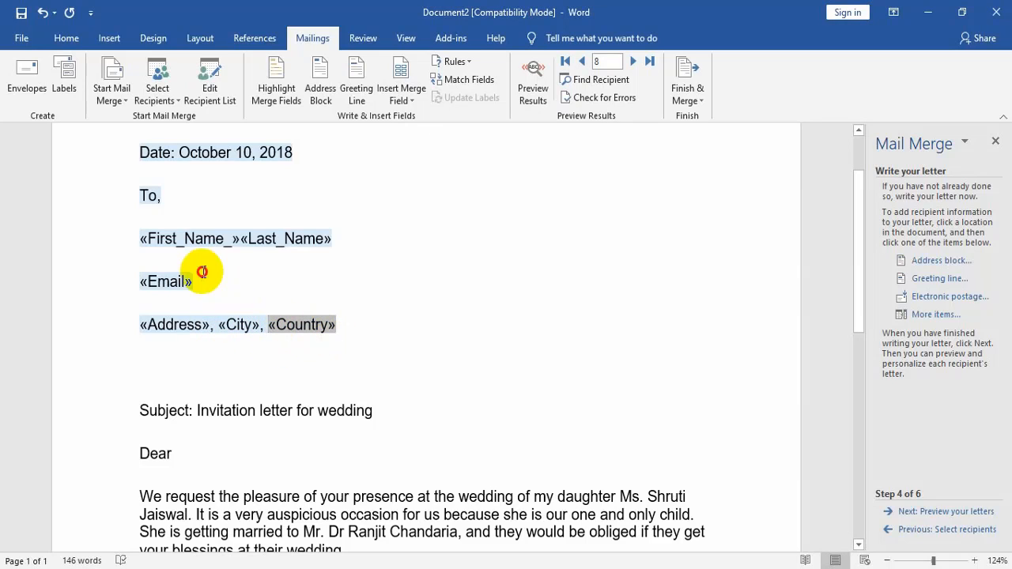
{"action": "left_click", "coordinate": [181, 242]}
{"action": "left_click", "coordinate": [313, 242]}
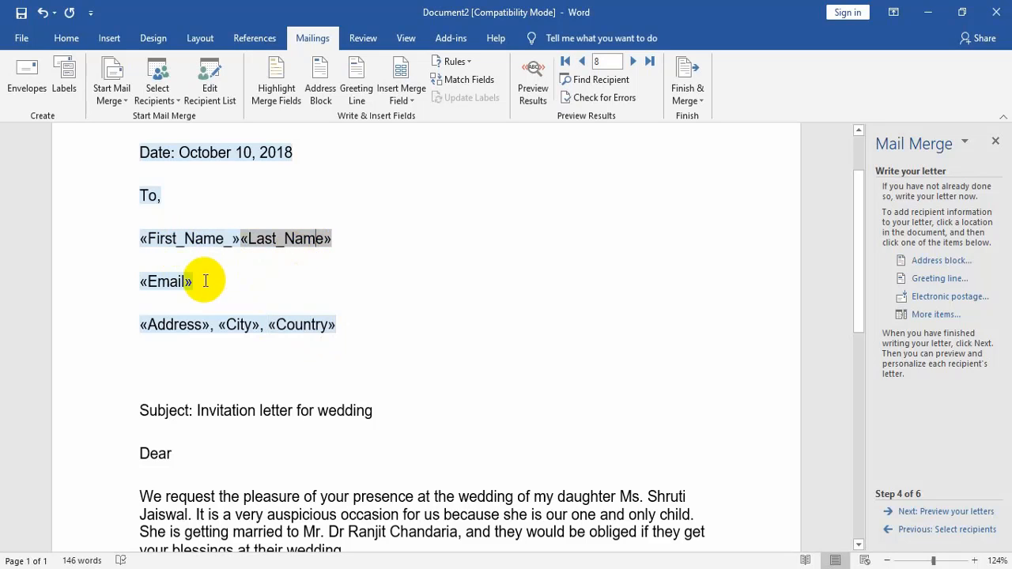
{"action": "left_click", "coordinate": [169, 281]}
{"action": "left_click", "coordinate": [190, 327]}
{"action": "left_click", "coordinate": [243, 326]}
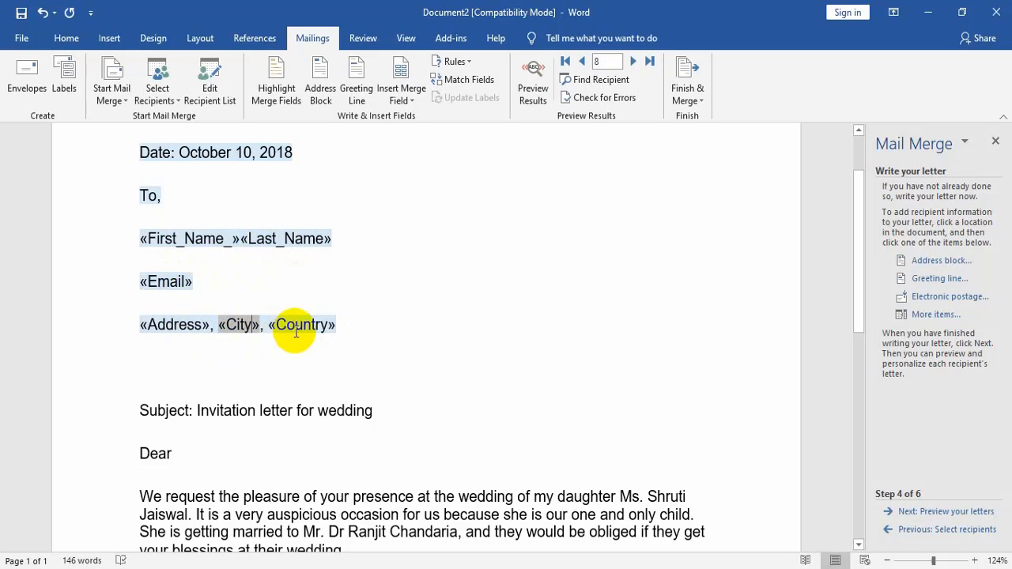
{"action": "left_click", "coordinate": [294, 325]}
Step: Delete the blank line between the address fields and the Subject line
{"action": "scroll", "coordinate": [371, 335], "scroll_direction": "down", "scroll_amount": 3}
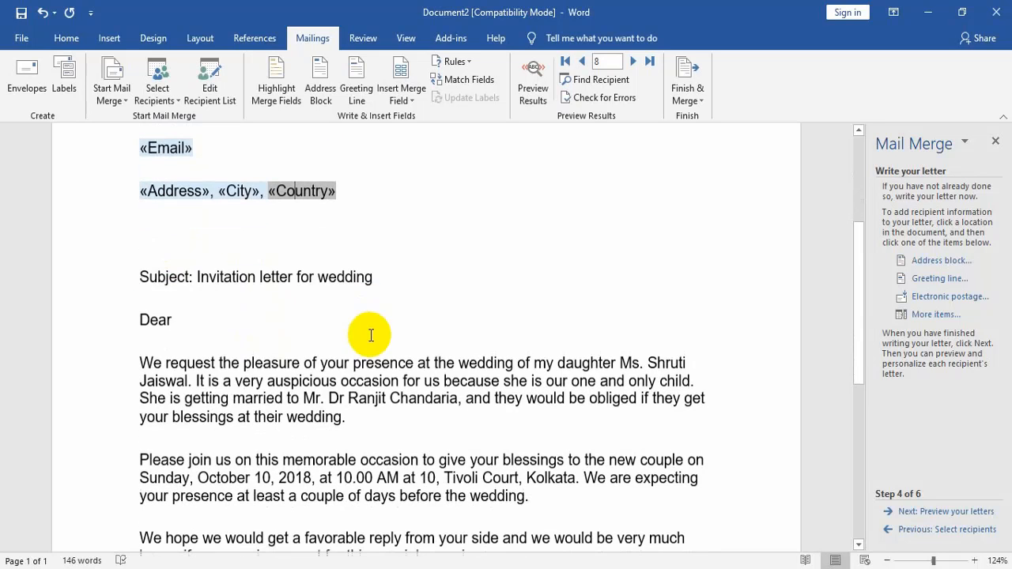
{"action": "left_click", "coordinate": [179, 247]}
{"action": "key", "text": "BackSpace"}
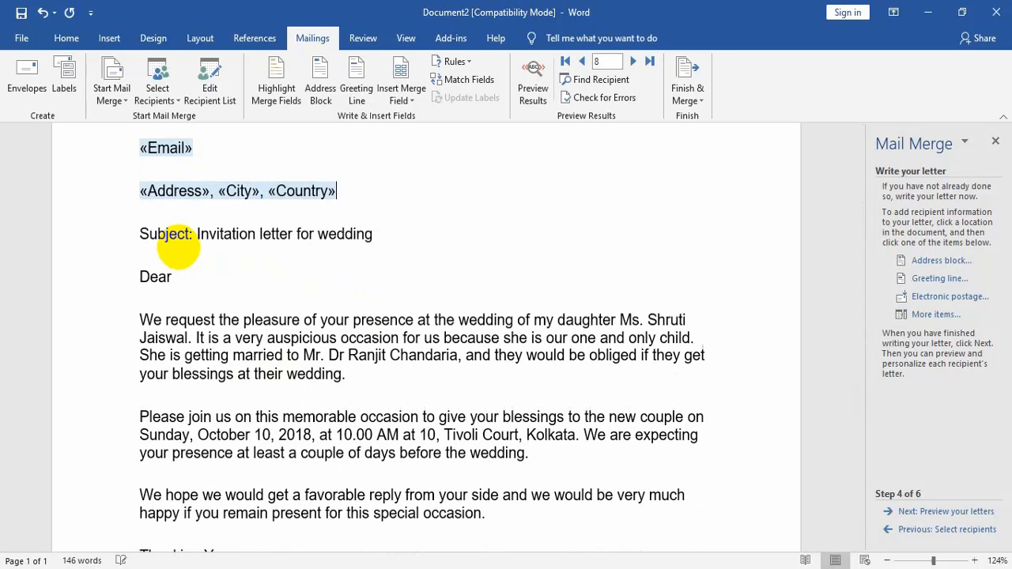
Step: Insert the From merge field on the signature line above "Name and Signature" at the end of the letter
{"action": "scroll", "coordinate": [375, 363], "scroll_direction": "down", "scroll_amount": 7}
{"action": "scroll", "coordinate": [352, 356], "scroll_direction": "down", "scroll_amount": 1}
{"action": "scroll", "coordinate": [226, 289], "scroll_direction": "up", "scroll_amount": 1}
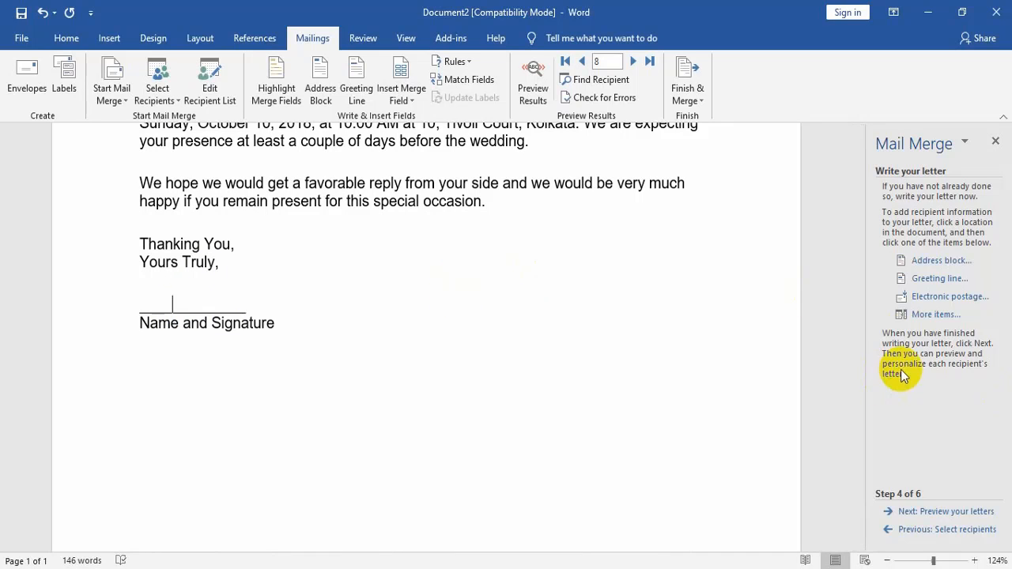
{"action": "left_click", "coordinate": [918, 315]}
{"action": "left_click", "coordinate": [423, 270]}
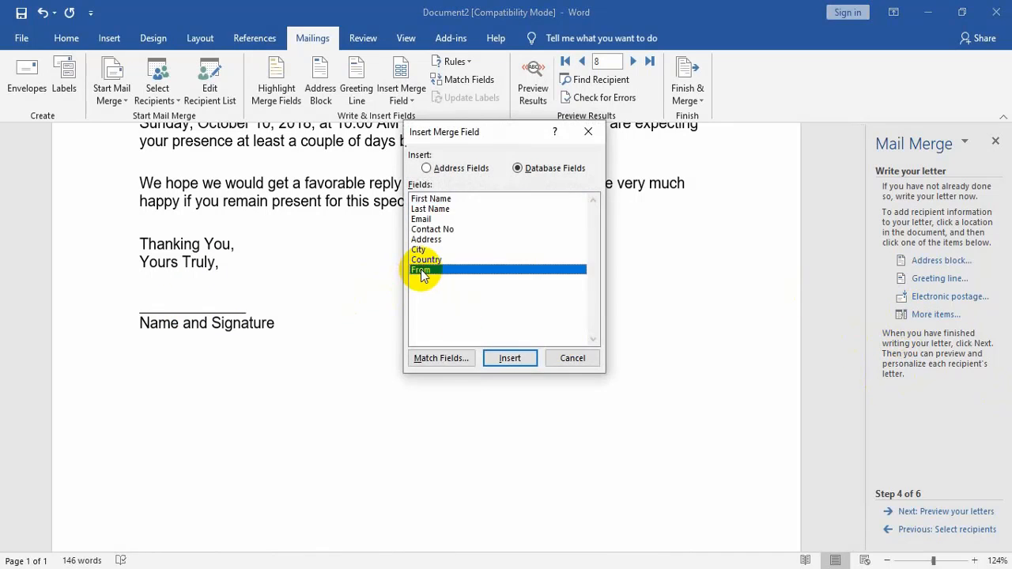
{"action": "left_click", "coordinate": [512, 360]}
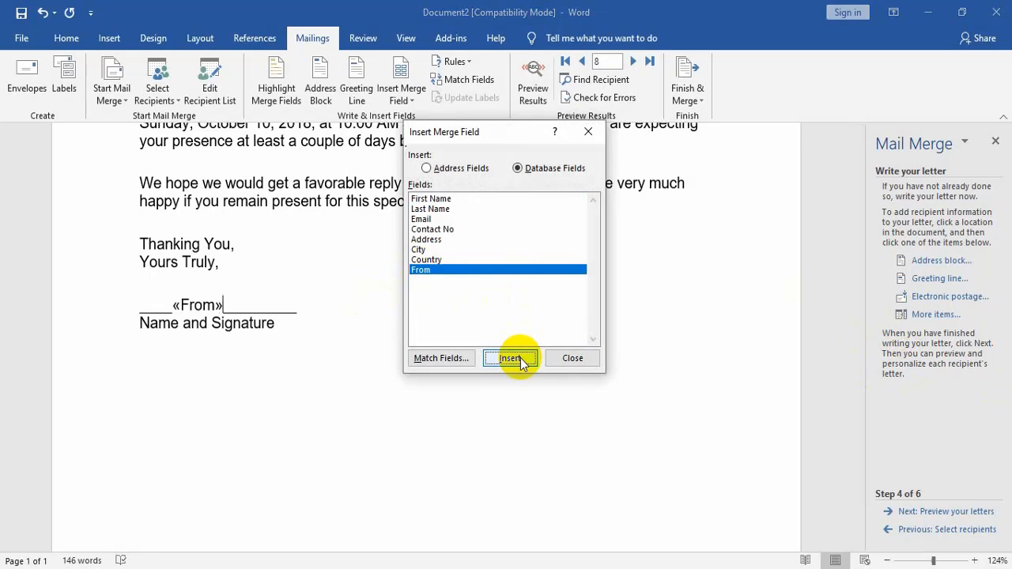
{"action": "left_click", "coordinate": [559, 359]}
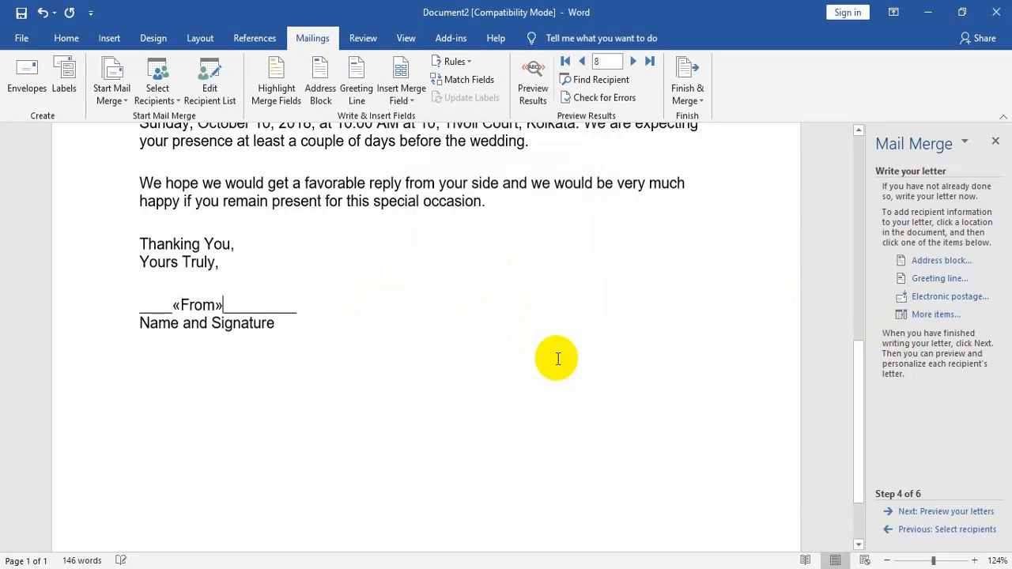
Step: Advance the wizard to previewing the letters and check the merged recipient details and signature in the letter
{"action": "scroll", "coordinate": [371, 343], "scroll_direction": "up", "scroll_amount": 10}
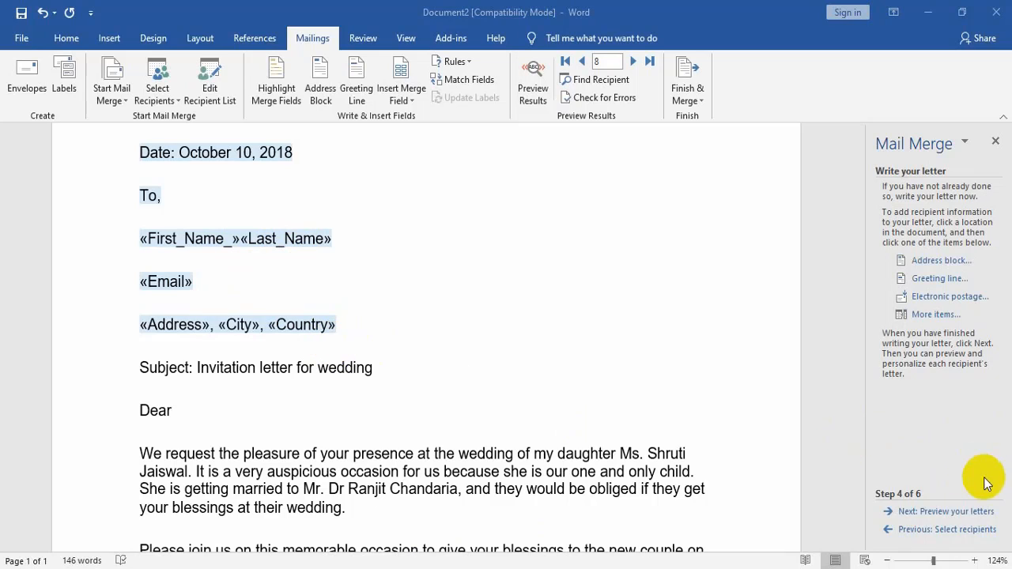
{"action": "left_click", "coordinate": [930, 515]}
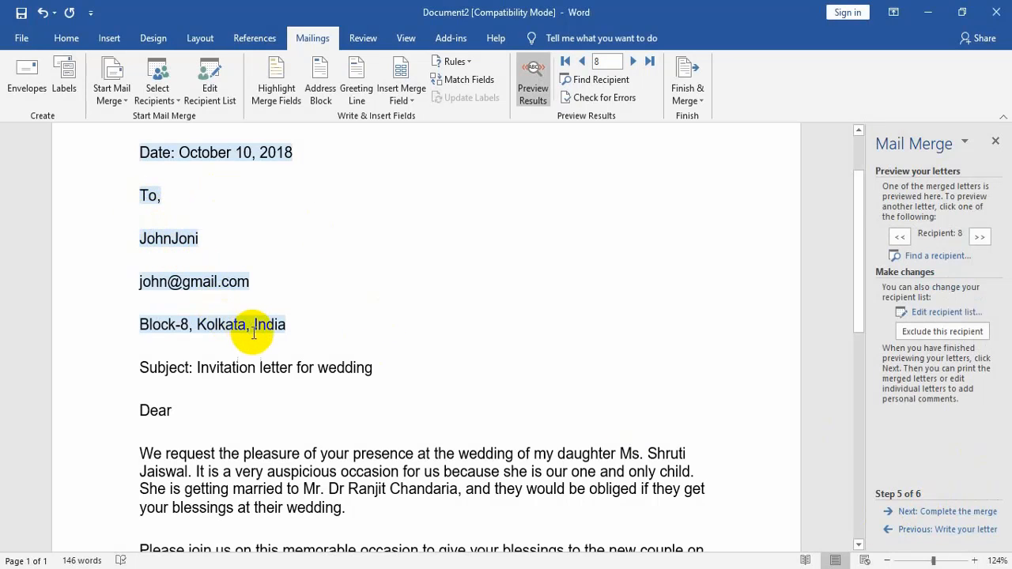
{"action": "scroll", "coordinate": [255, 337], "scroll_direction": "down", "scroll_amount": 9}
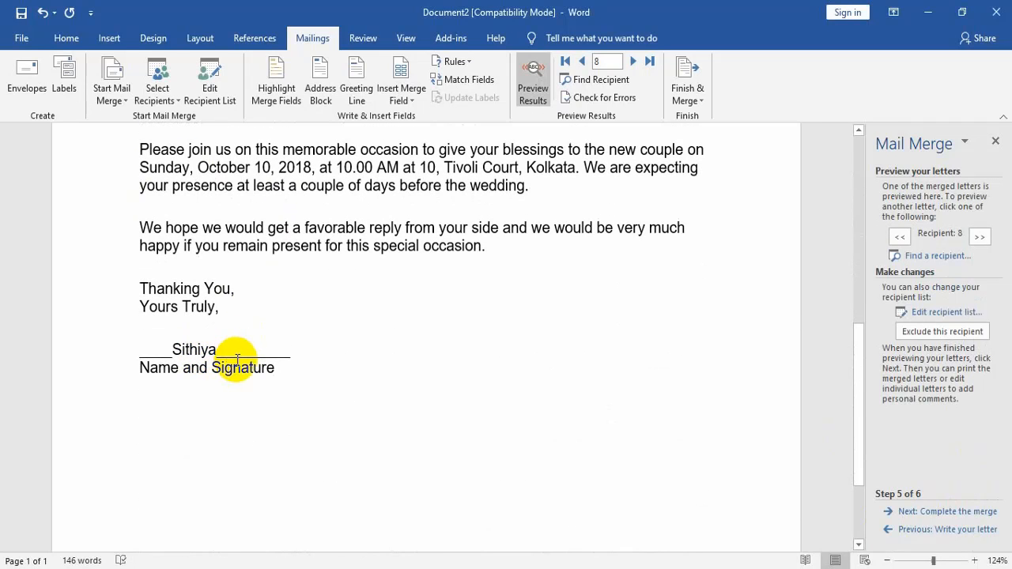
{"action": "scroll", "coordinate": [238, 368], "scroll_direction": "down", "scroll_amount": 3}
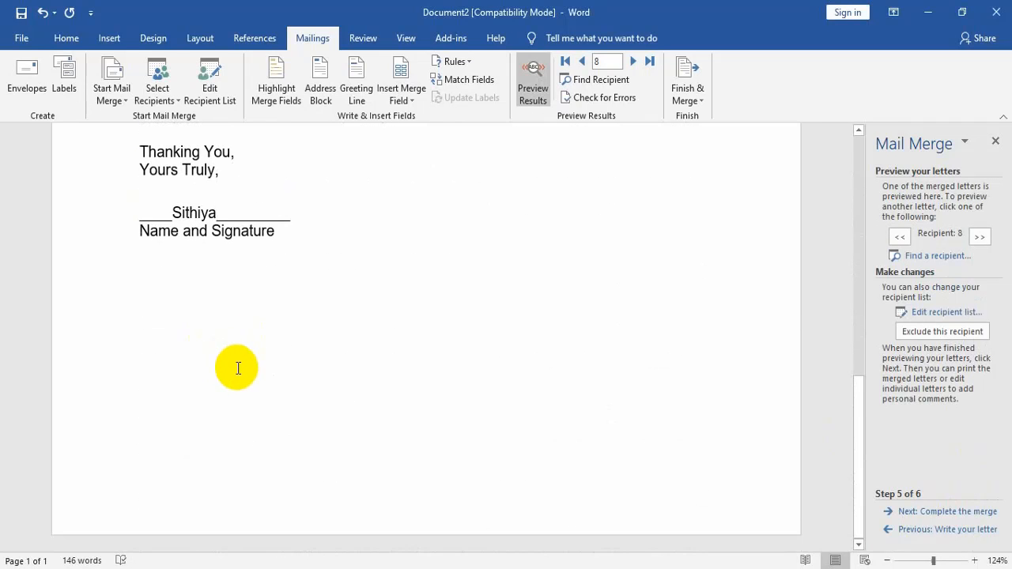
{"action": "scroll", "coordinate": [237, 367], "scroll_direction": "up", "scroll_amount": 13}
{"action": "scroll", "coordinate": [238, 368], "scroll_direction": "down", "scroll_amount": 1}
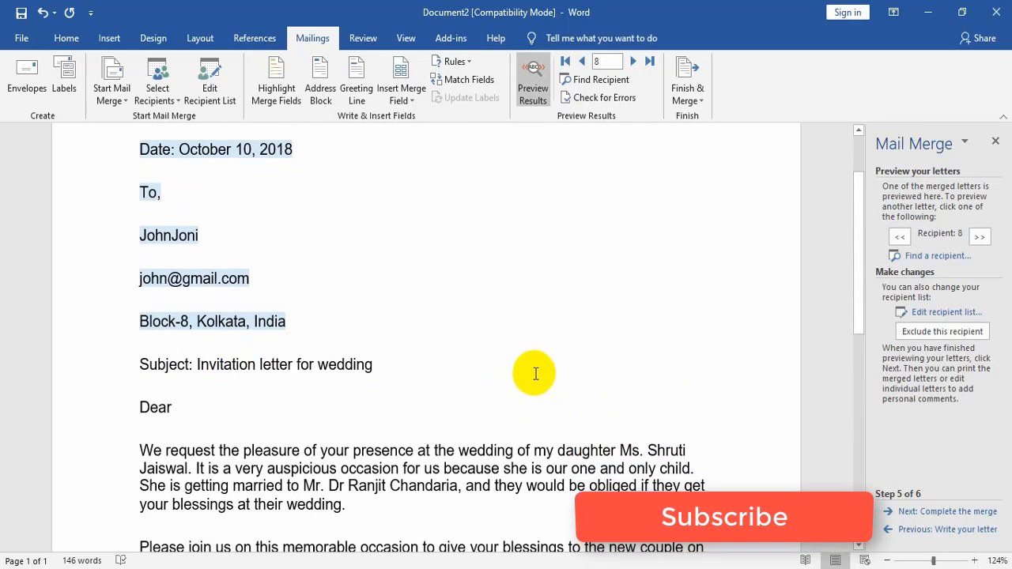
Step: Advance the wizard to completing the merge and look through the whole letter once more
{"action": "left_click", "coordinate": [953, 514]}
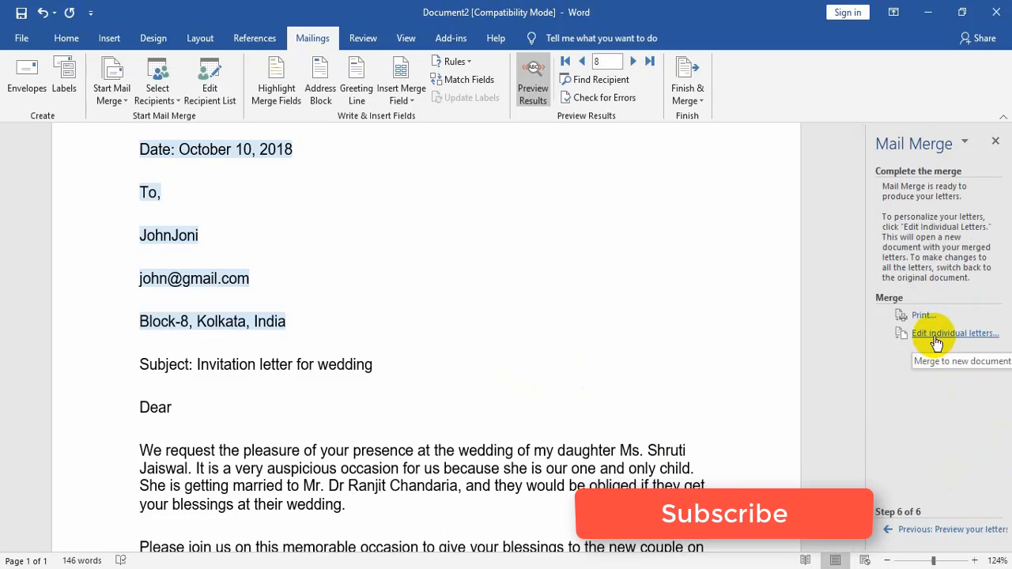
{"action": "scroll", "coordinate": [436, 395], "scroll_direction": "down", "scroll_amount": 10}
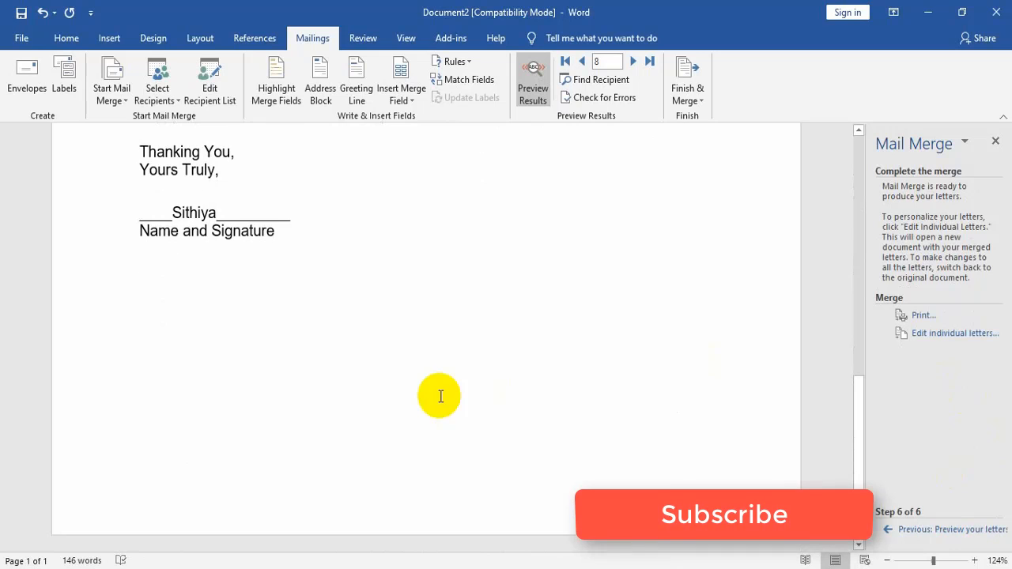
{"action": "scroll", "coordinate": [439, 396], "scroll_direction": "up", "scroll_amount": 10}
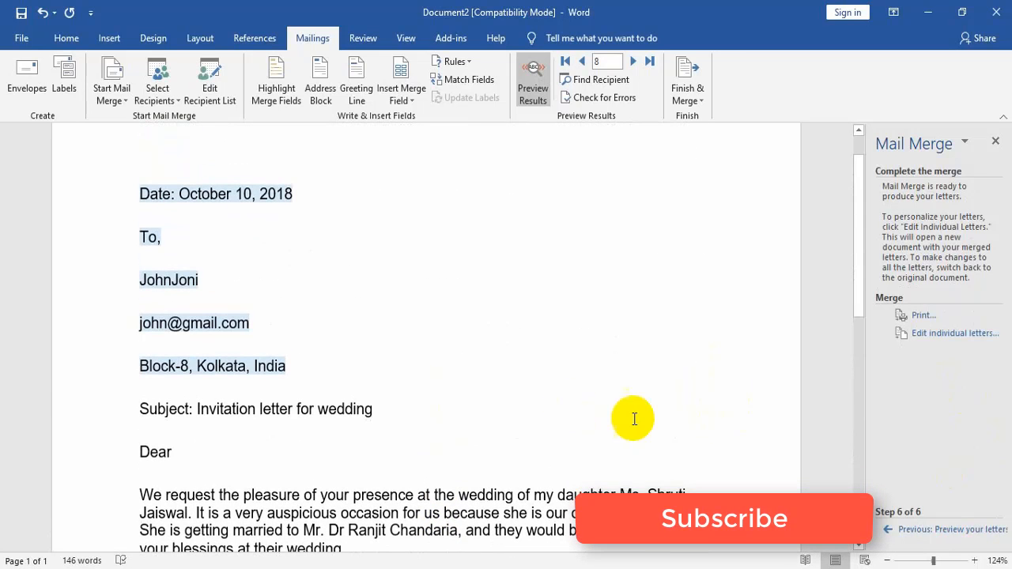